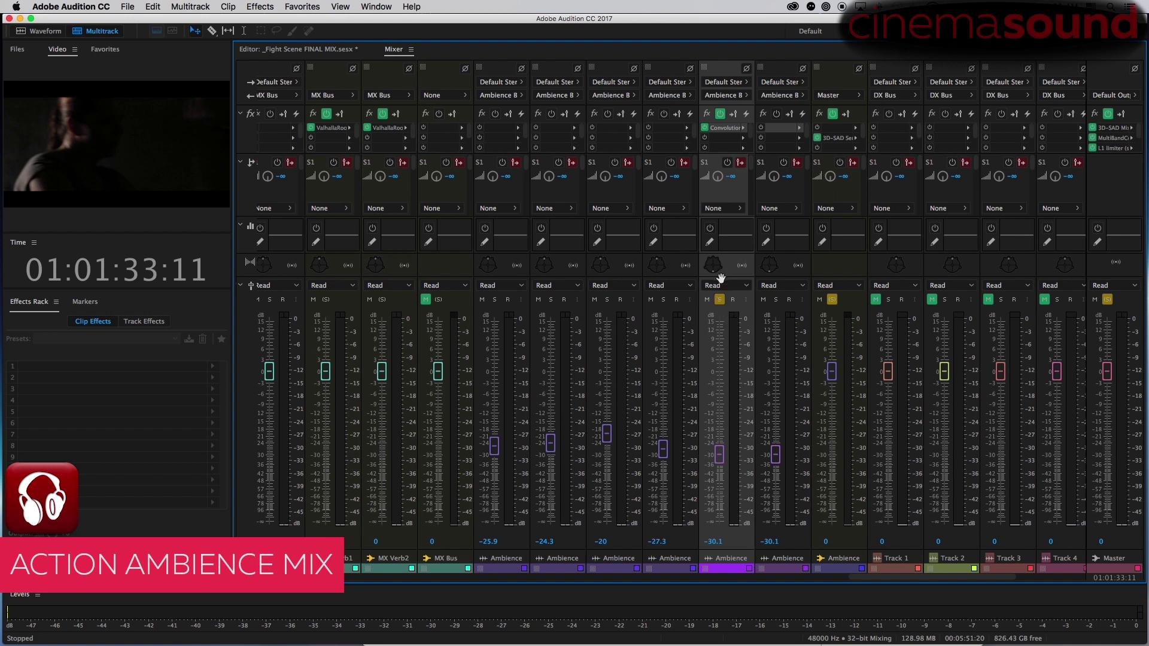
- Open the Track Panner for Ambience 1 from its Mixer pan knob
double_click(487, 267)
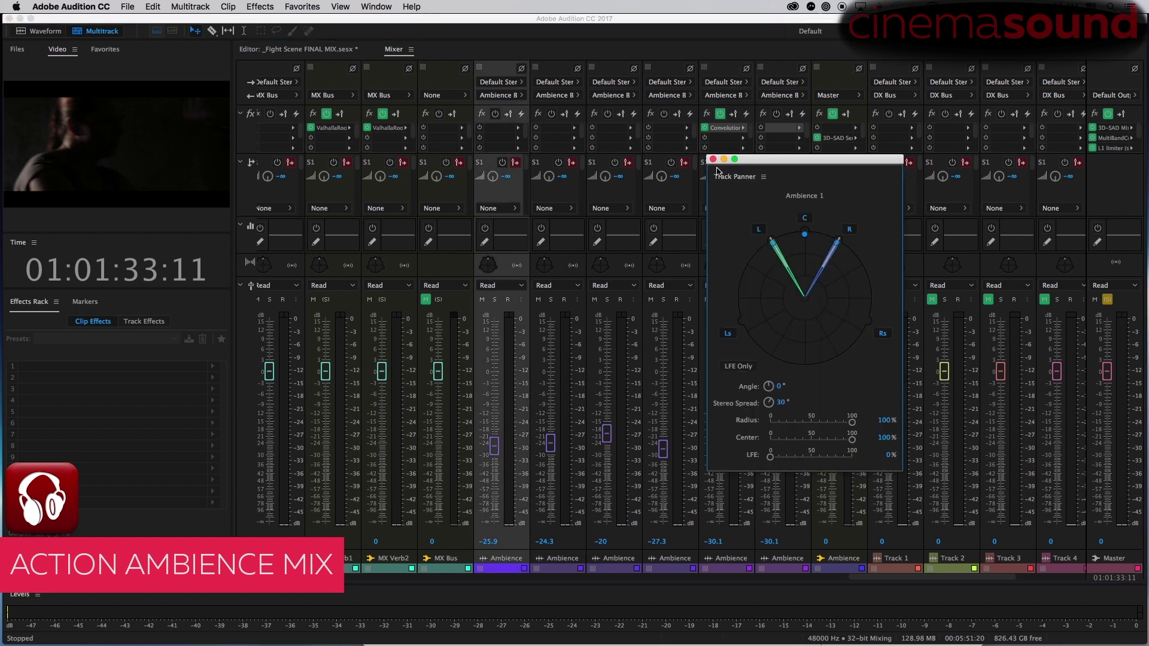
- In the multitrack view, solo Ambience 1 and play it from 01:00:11:11
drag(752, 162, 548, 159)
key(alt+1)
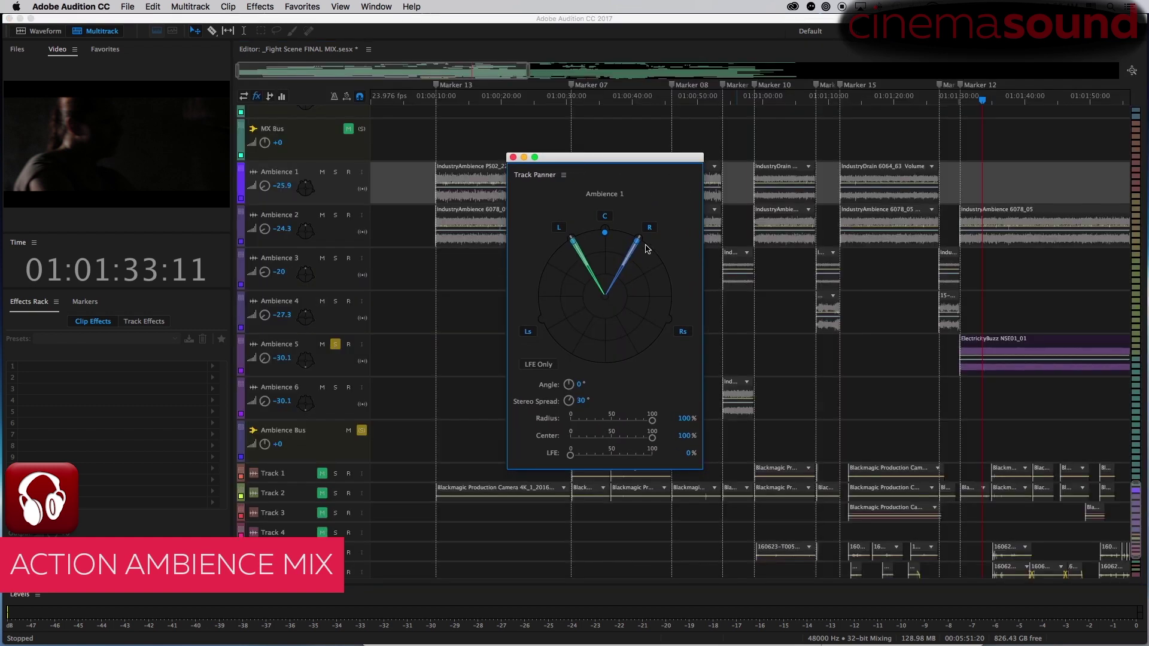
drag(612, 156, 897, 83)
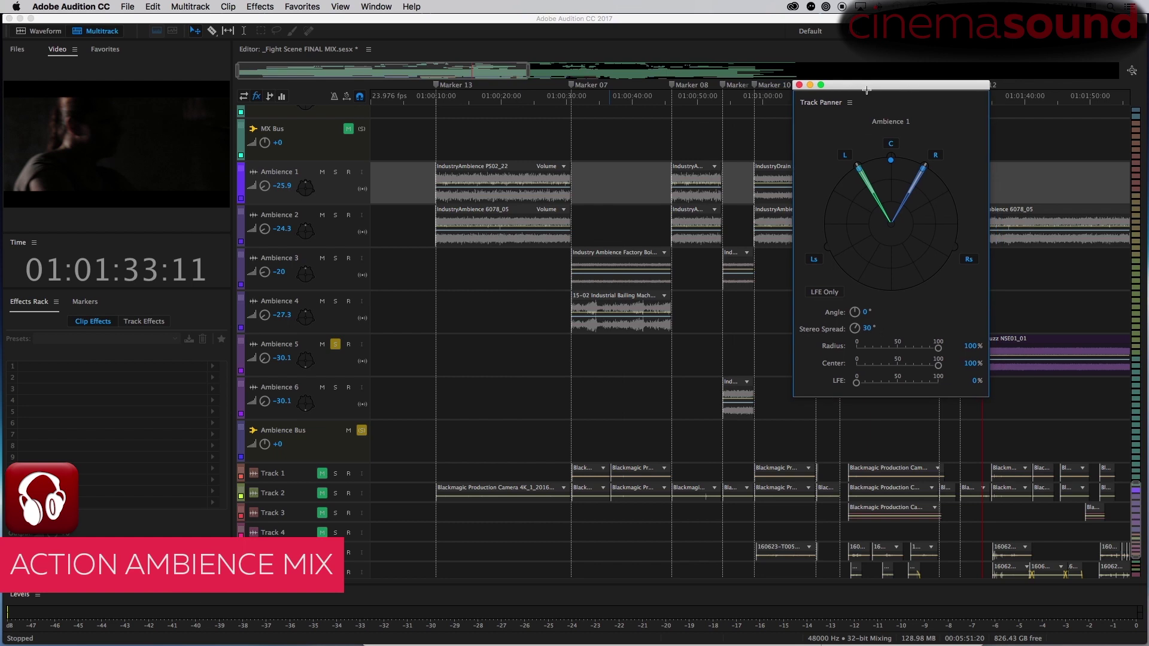
click(335, 344)
click(335, 172)
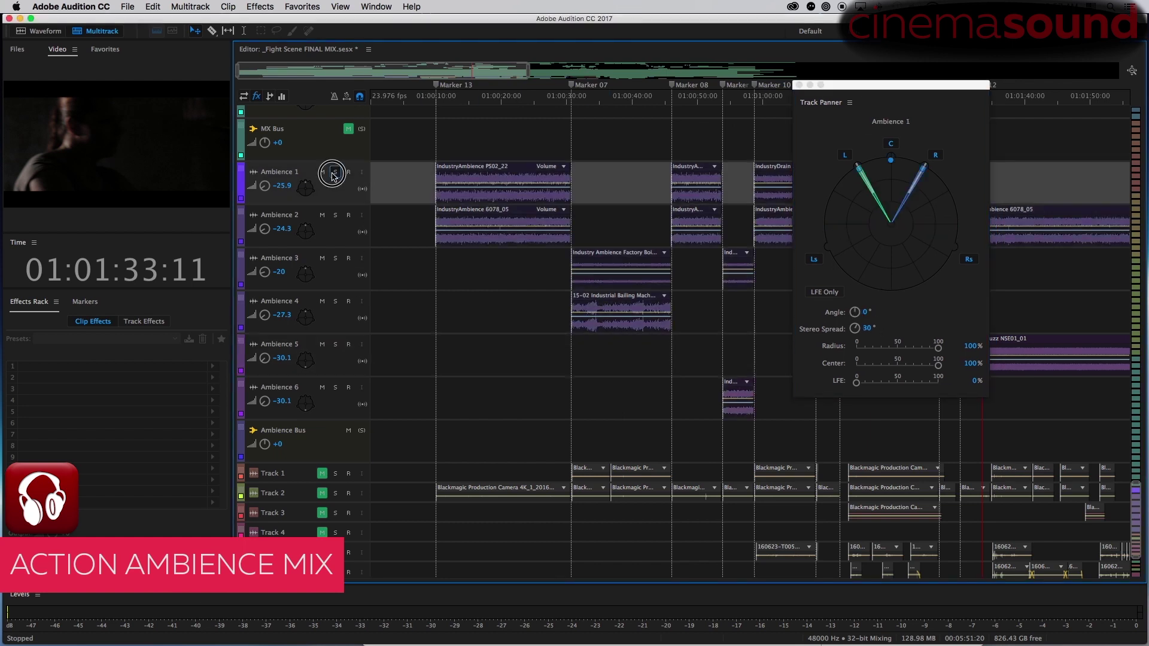
click(446, 100)
key(space)
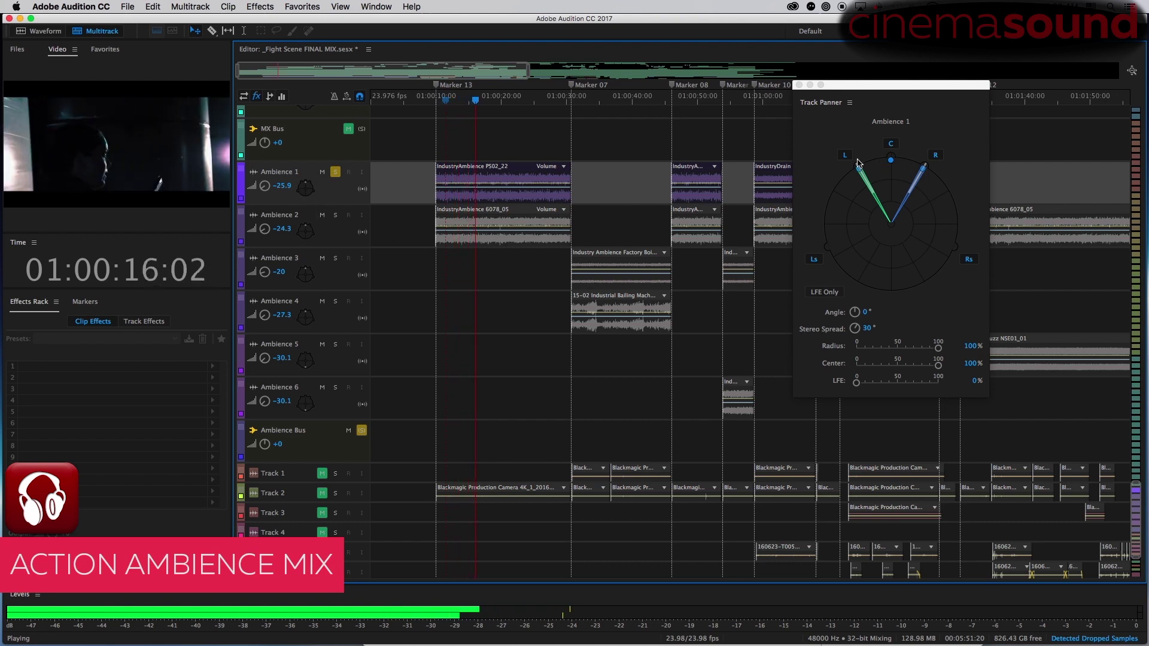
key(space)
- Switch the solo to Ambience 2 and play it briefly
click(335, 214)
click(335, 172)
key(space)
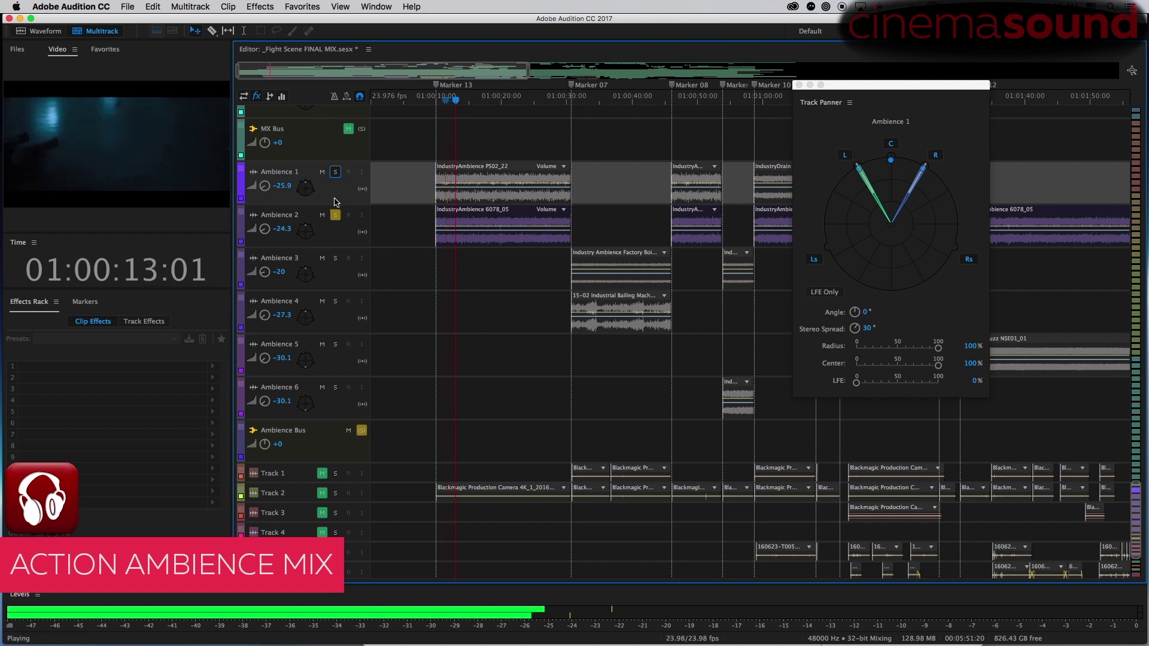
key(space)
key(space)
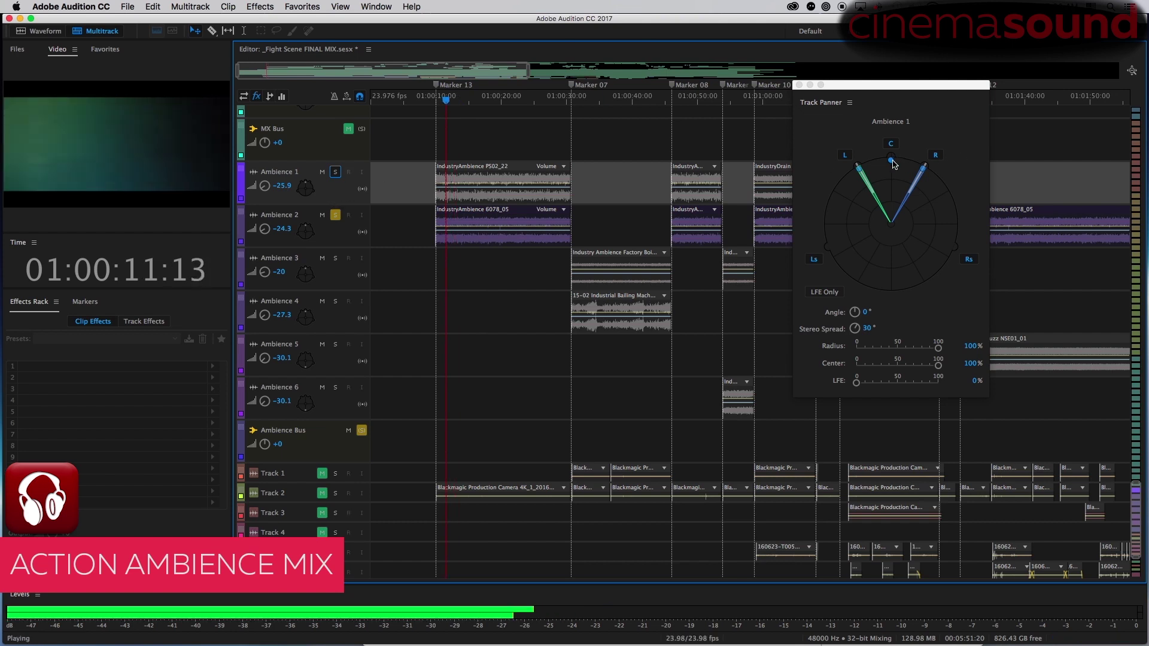
- Test a rear pan on Ambience 1, return it to 0° front, and set Center to 0%
drag(890, 160, 891, 288)
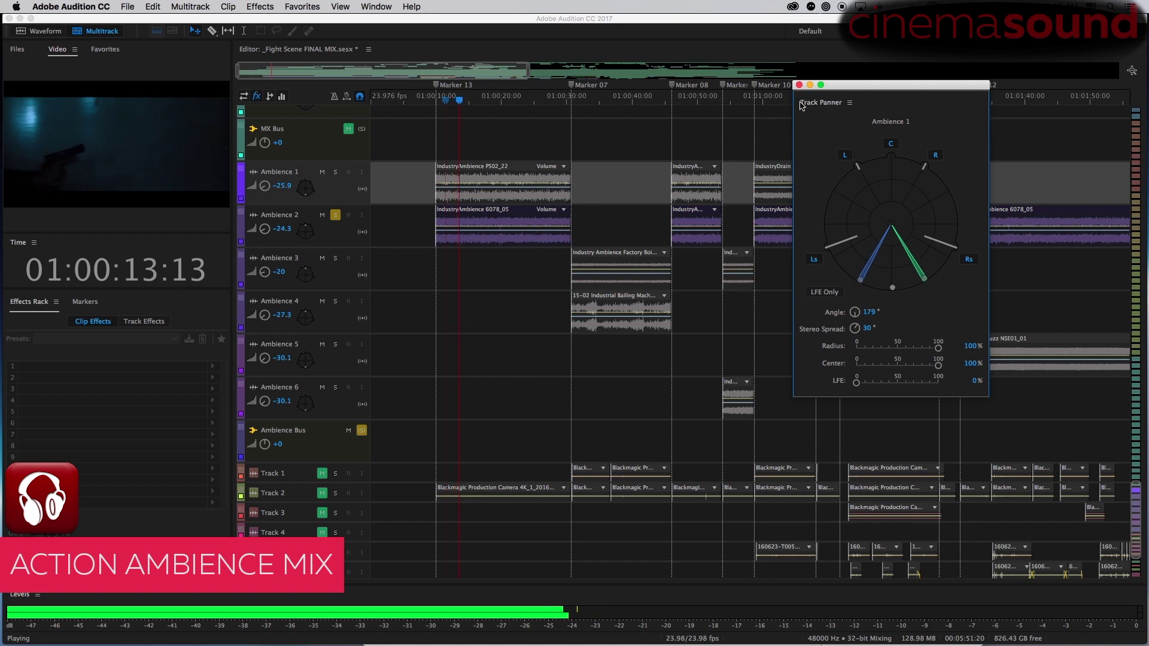
key(space)
drag(892, 288, 892, 159)
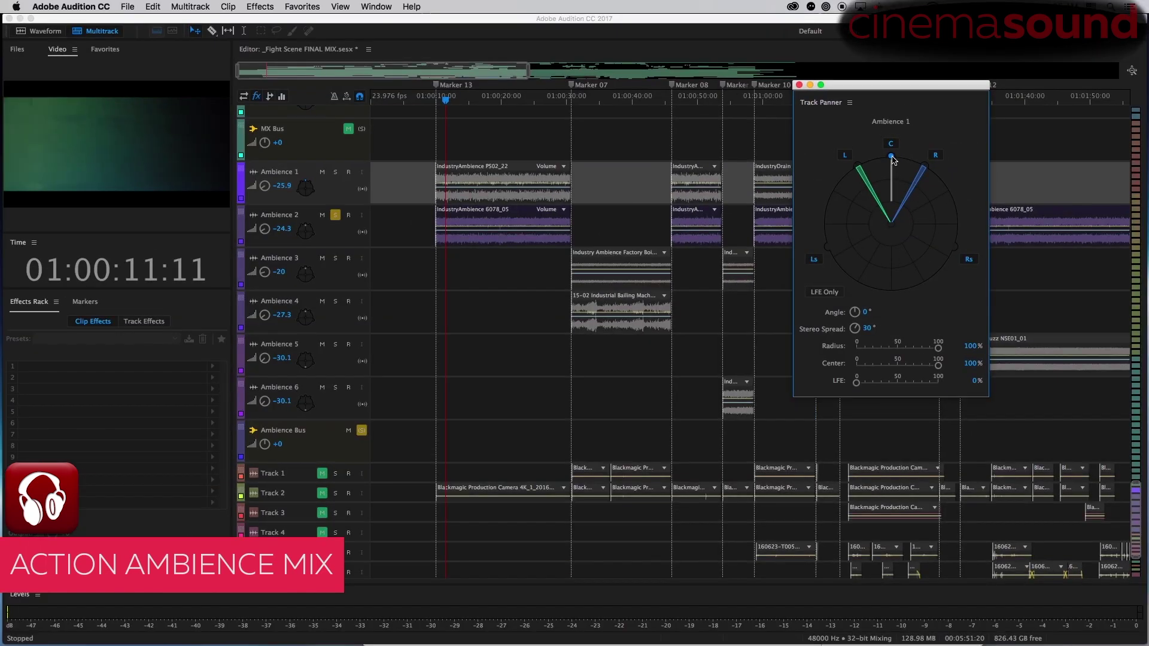
drag(888, 156, 888, 157)
drag(938, 365, 815, 368)
click(800, 85)
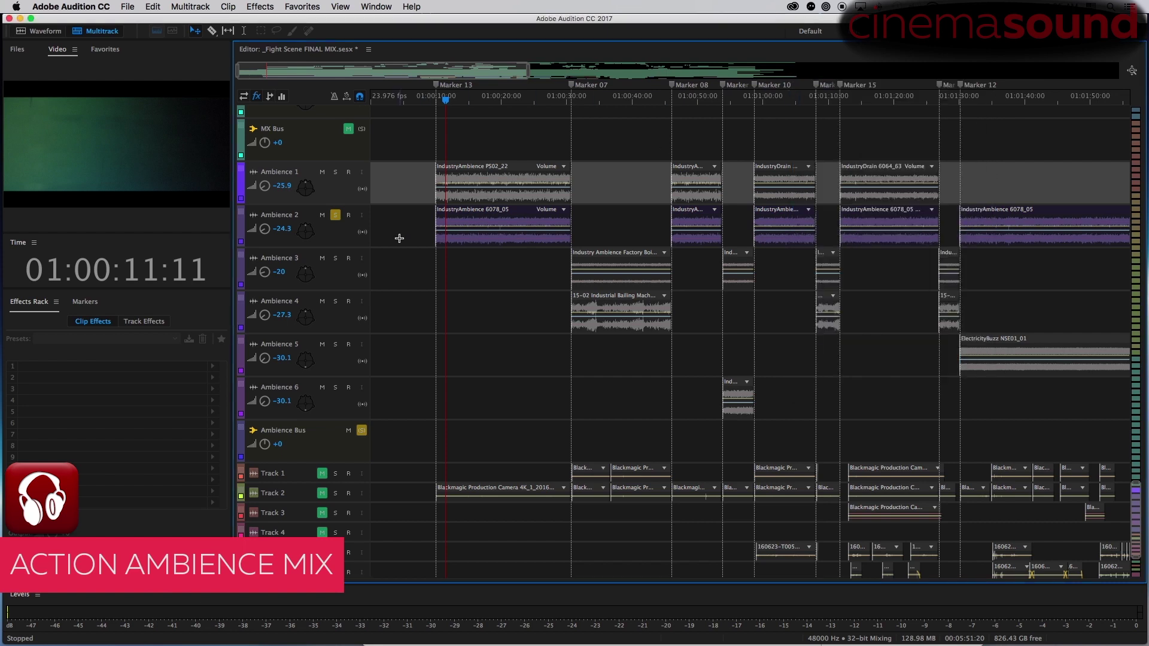
- Open Ambience 2's Track Panner, set Center to 0% and pan it to the rear
click(336, 243)
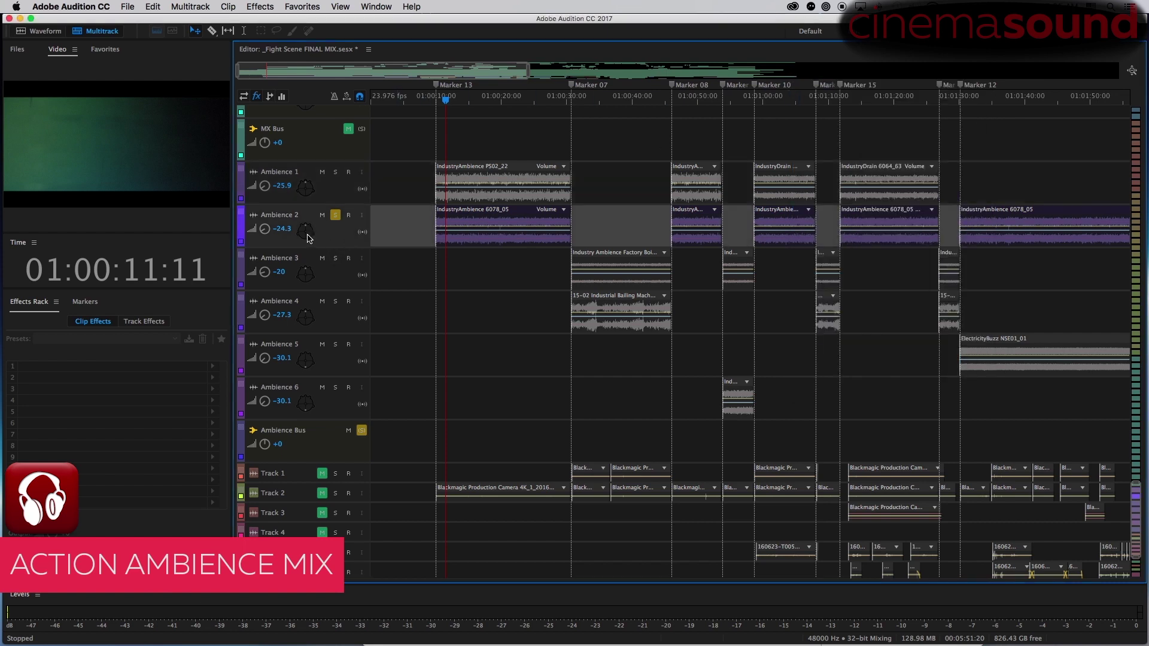
double_click(308, 237)
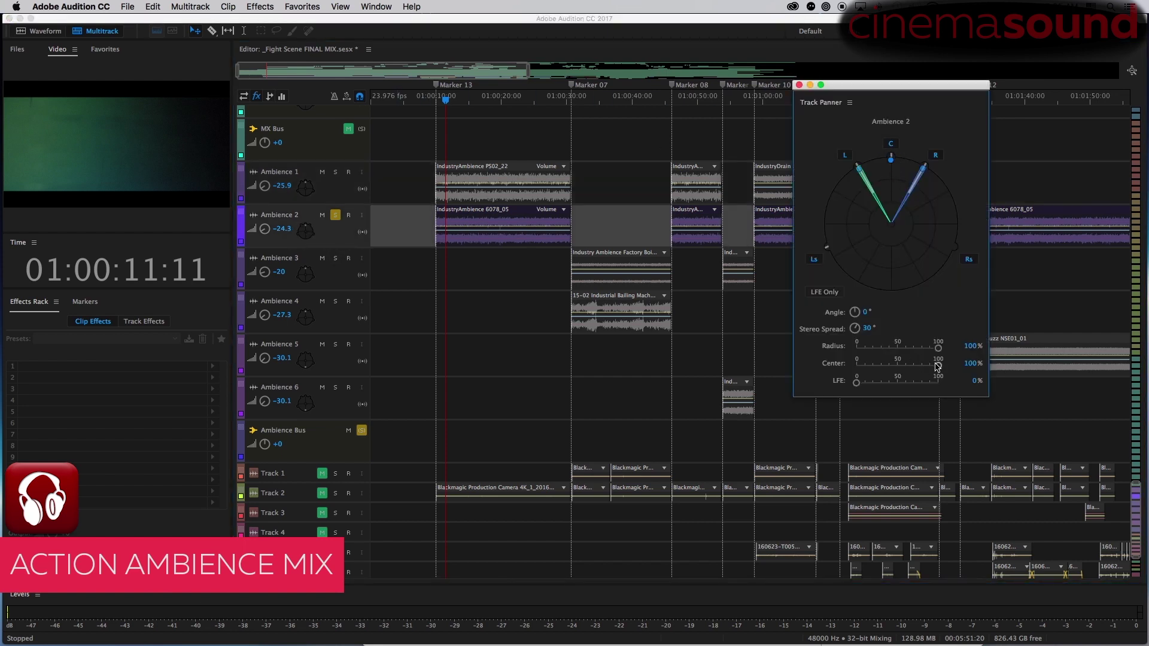
drag(937, 366, 850, 366)
drag(888, 161, 897, 291)
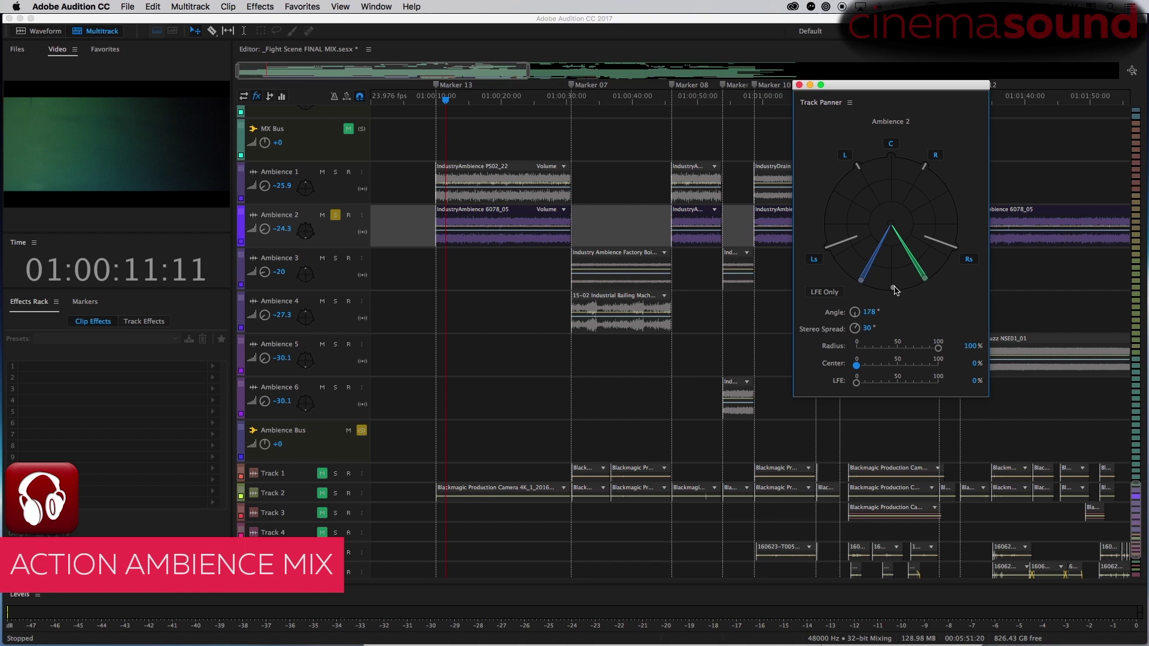
- Fine-tune Ambience 2 to -180° during playback, test the LFE send, and close the panner
key(space)
mouse_move(895, 291)
mouse_down()
mouse_move(889, 178)
mouse_move(894, 300)
mouse_up()
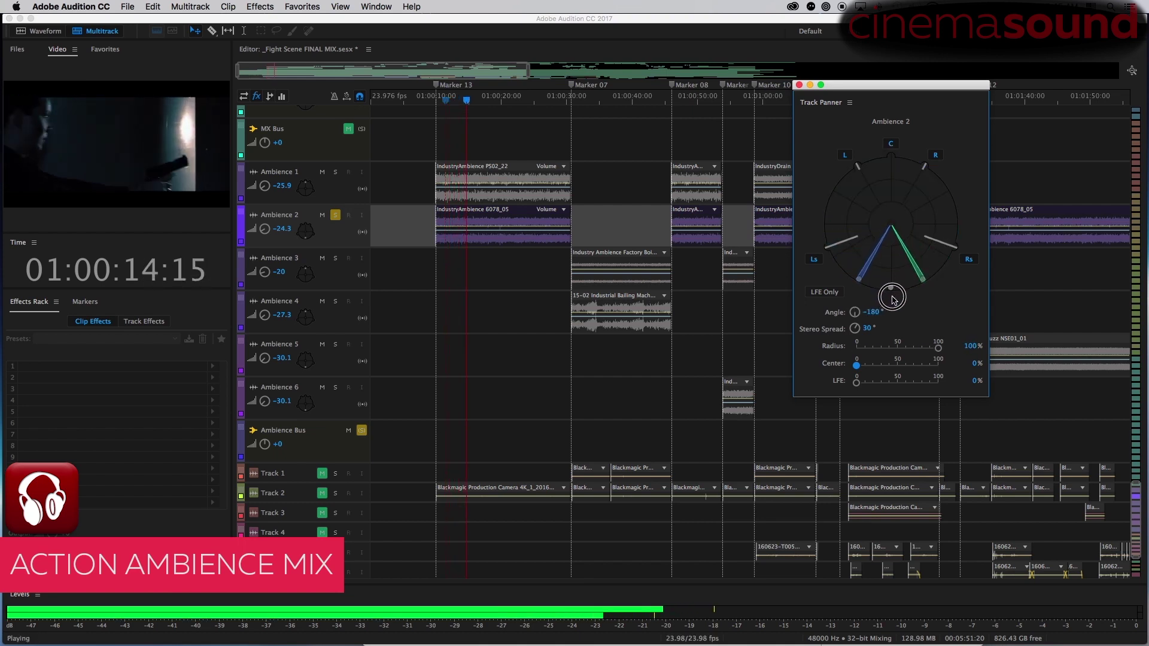
drag(856, 365, 825, 385)
key(space)
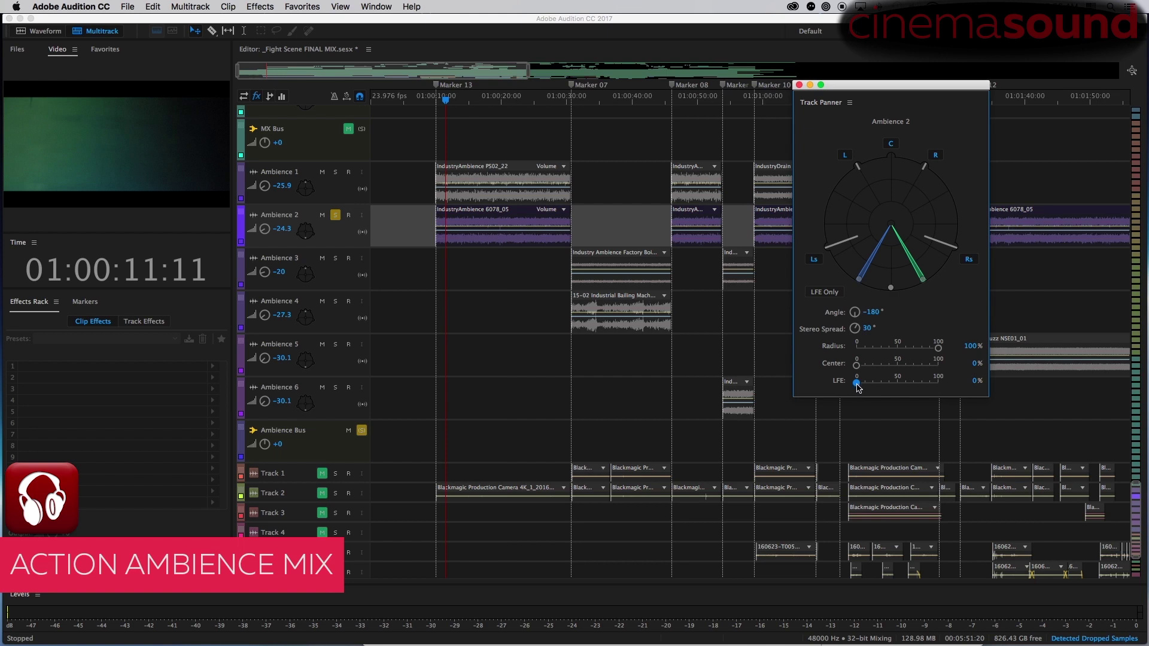
key(space)
mouse_move(858, 387)
mouse_down()
mouse_move(954, 385)
mouse_move(846, 380)
mouse_up()
key(space)
click(799, 85)
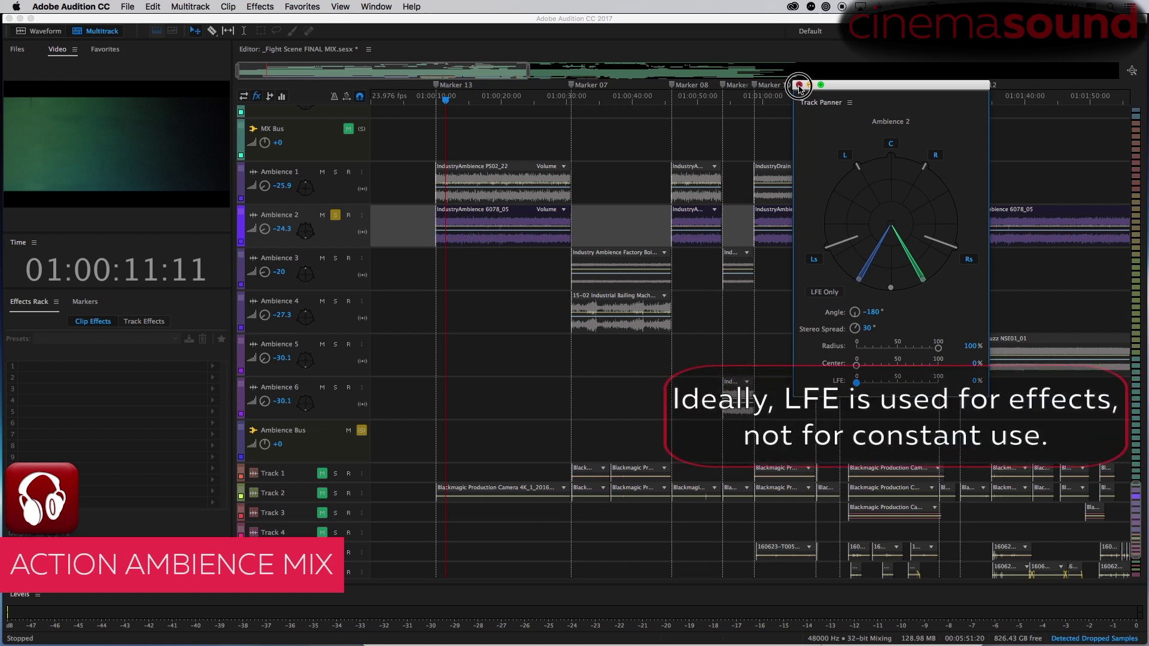
click(799, 85)
- Solo Ambience 1 and play it to compare with Ambience 2
click(335, 173)
key(space)
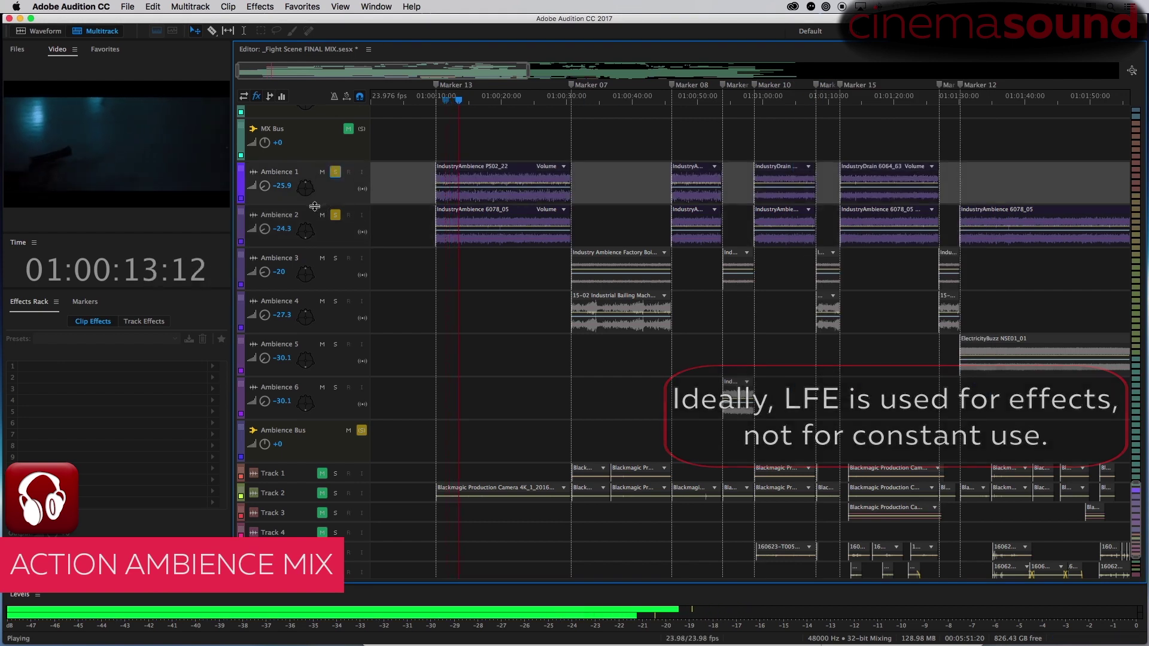
key(space)
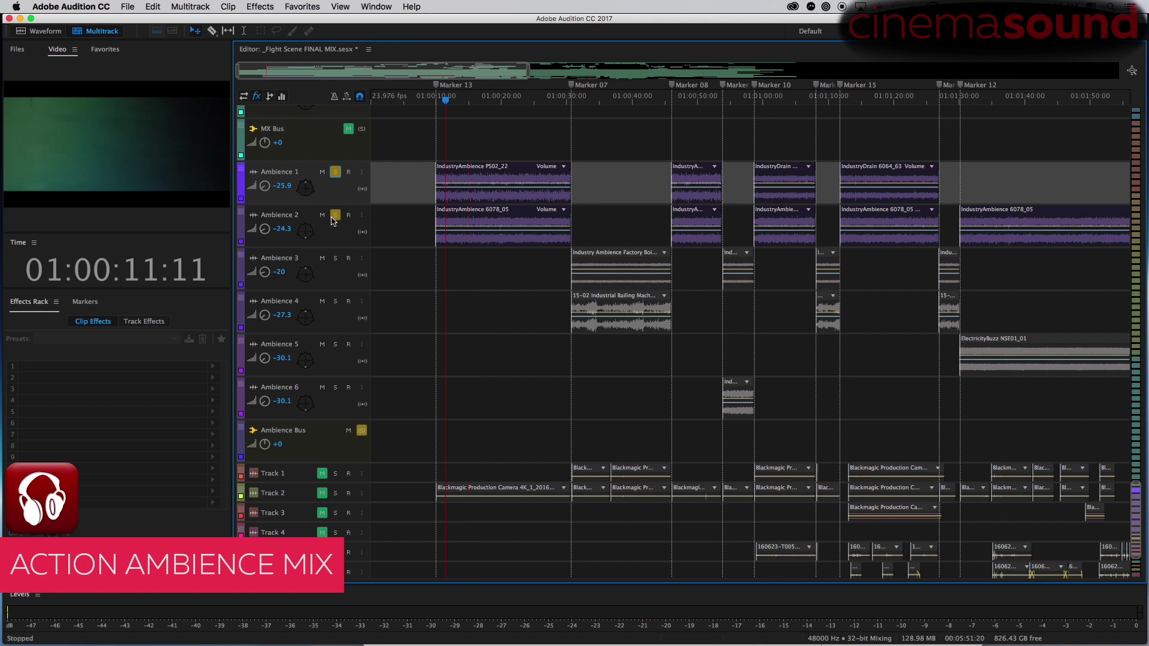
click(336, 215)
- Play near Marker 07 with Ambience 3 soloed and open its surround panner
click(335, 173)
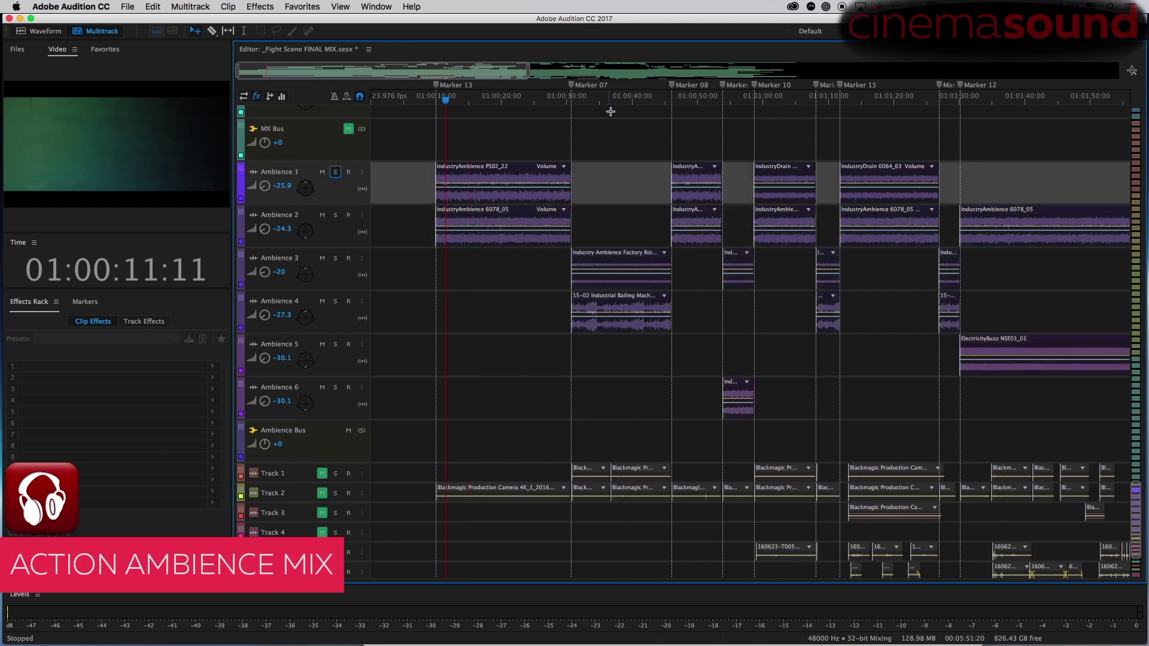
click(589, 100)
click(335, 258)
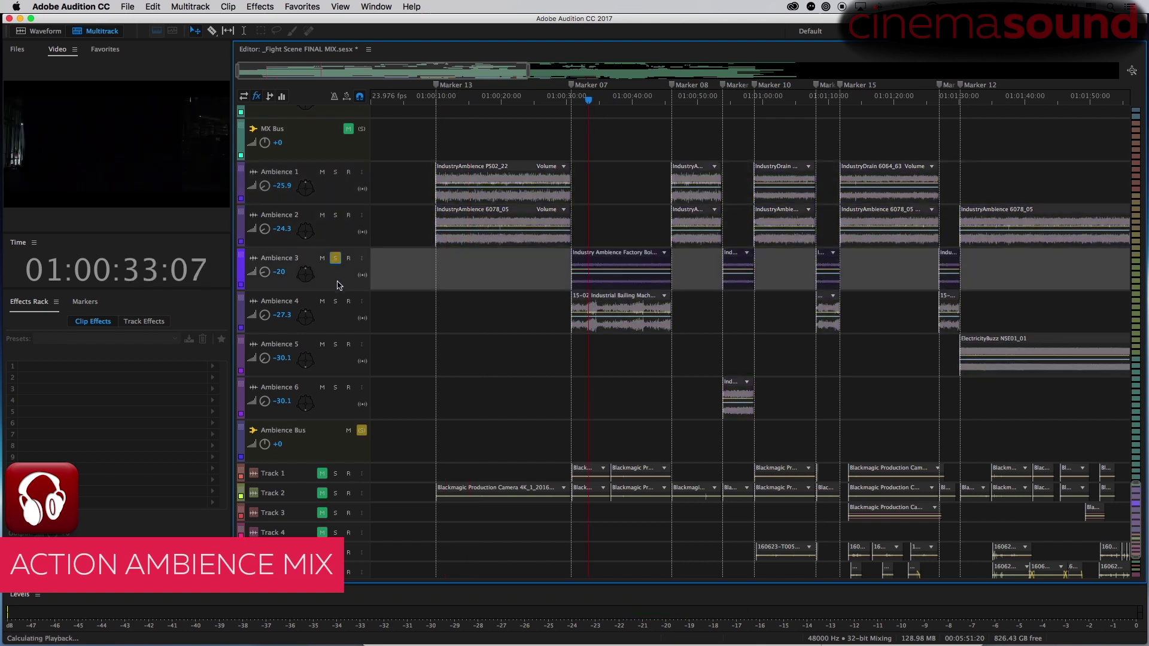
key(space)
double_click(307, 276)
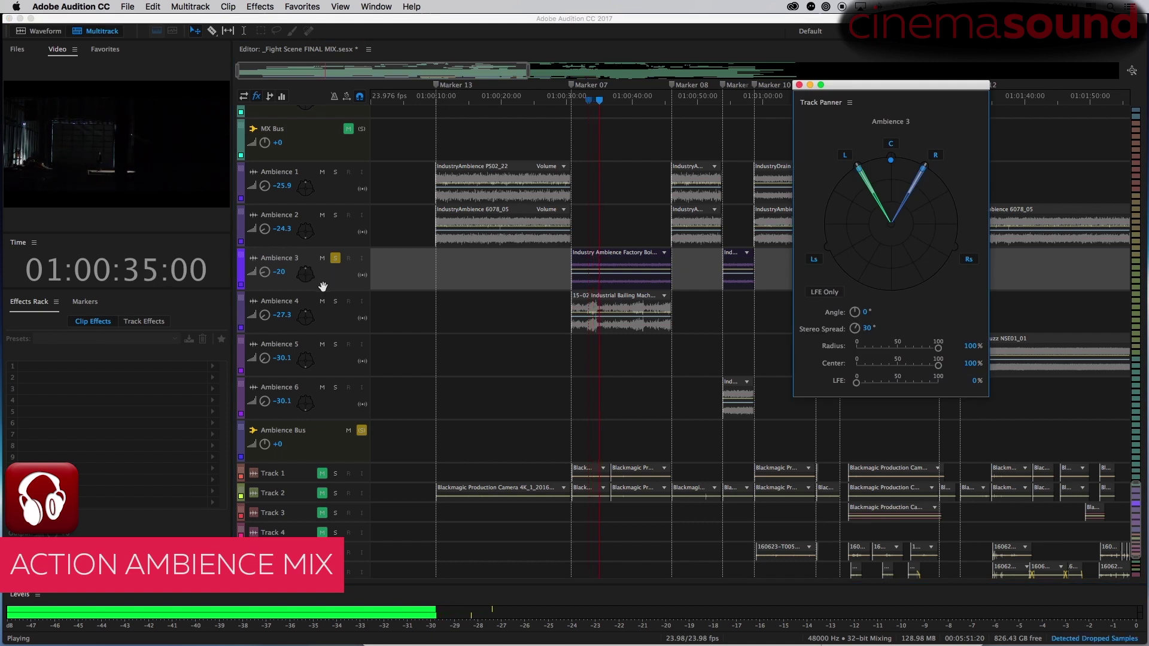
click(335, 258)
key(space)
- Solo Ambience 4 and audition it
click(335, 301)
key(space)
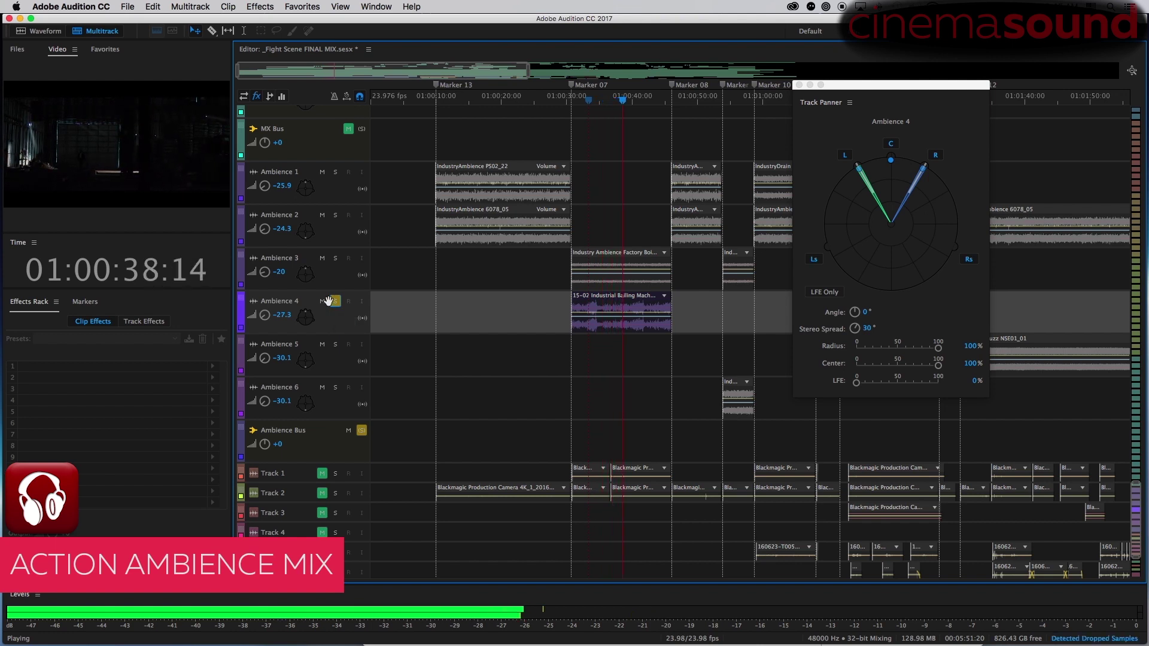
key(space)
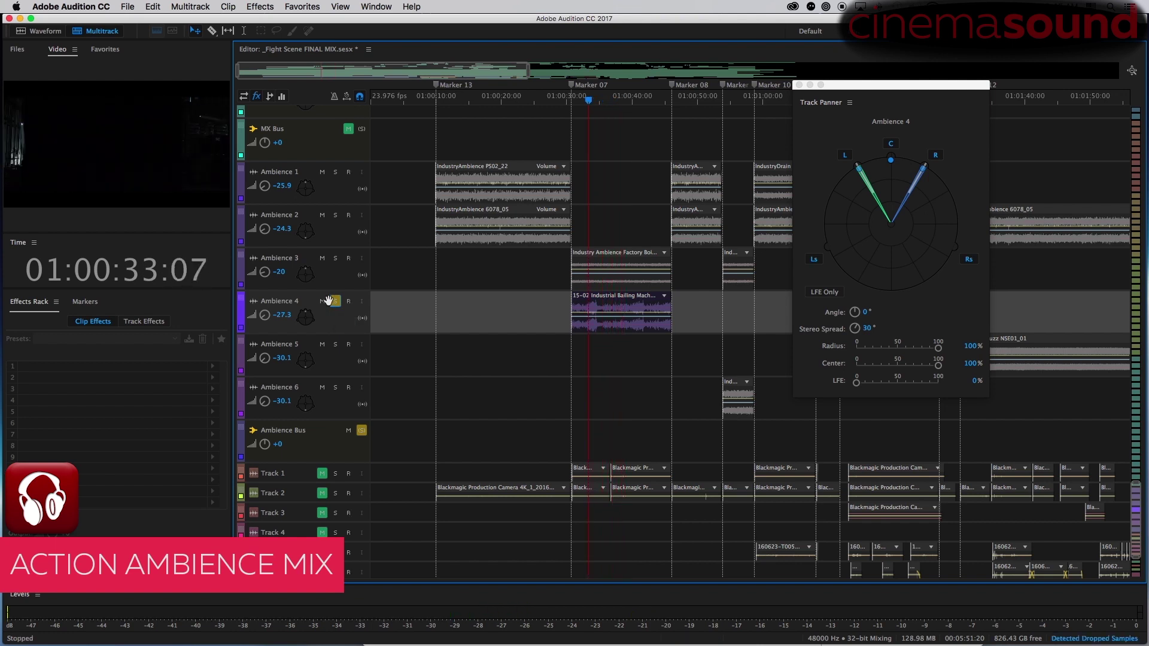
key(space)
- Pan Ambience 4 to 180° rear with 70° stereo spread and Center at 0%
drag(891, 160, 890, 288)
drag(854, 333, 870, 318)
key(space)
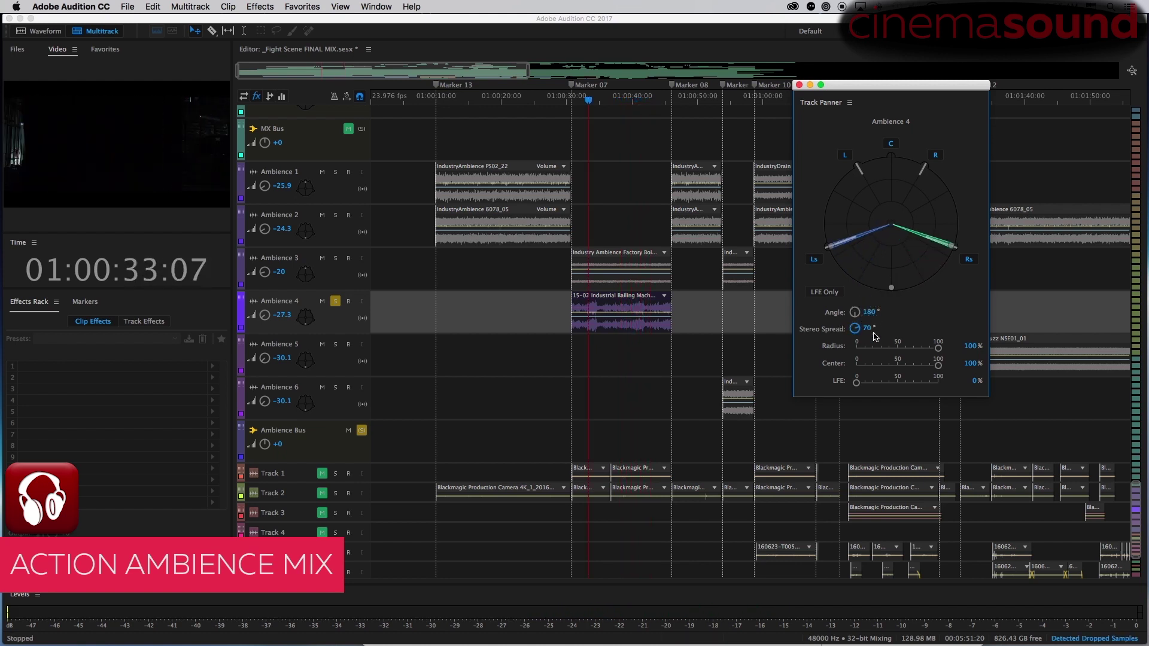
drag(937, 365, 849, 422)
key(space)
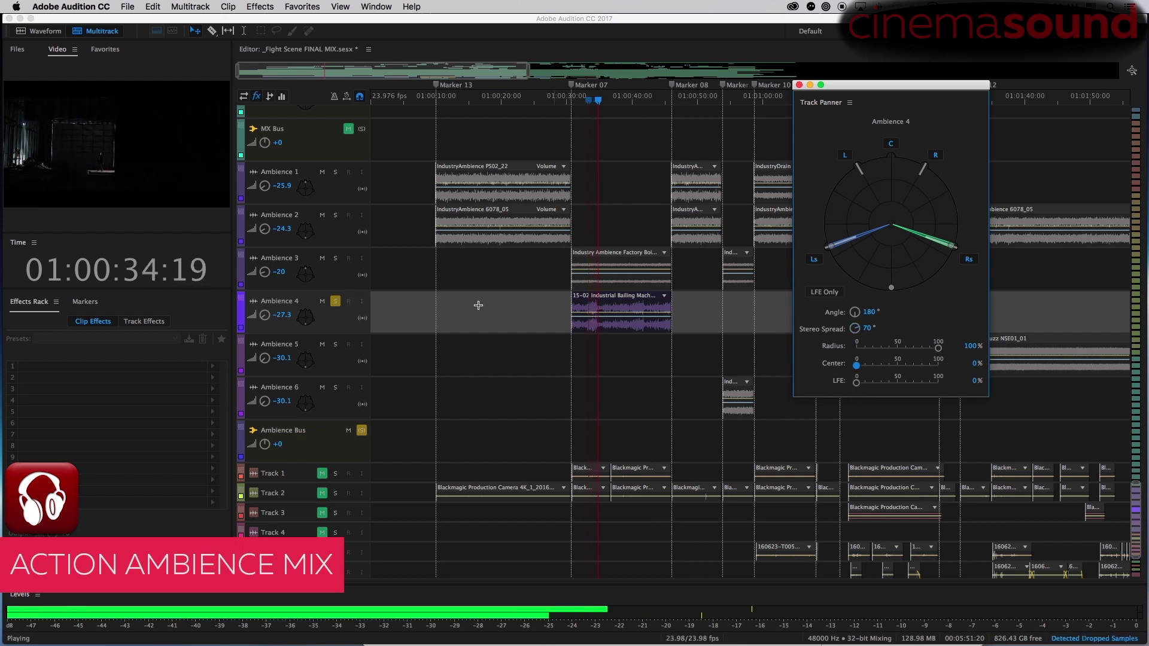
- Stop playback and clear the solos on Ambience 3 and Ambience 4
click(335, 259)
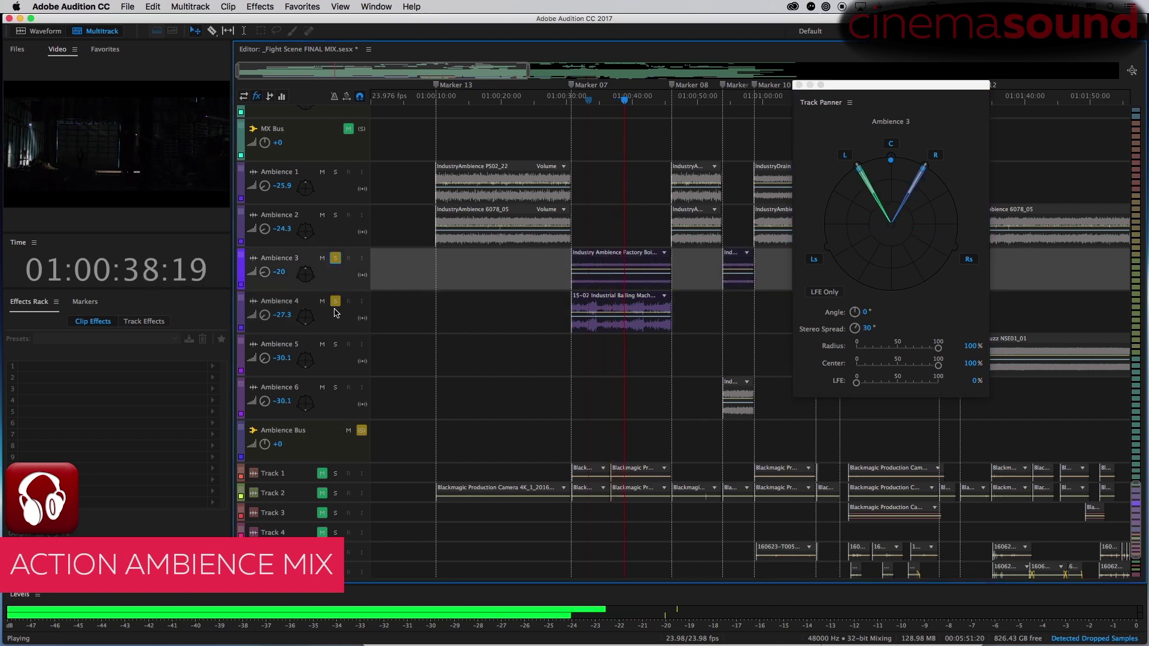
click(335, 300)
key(space)
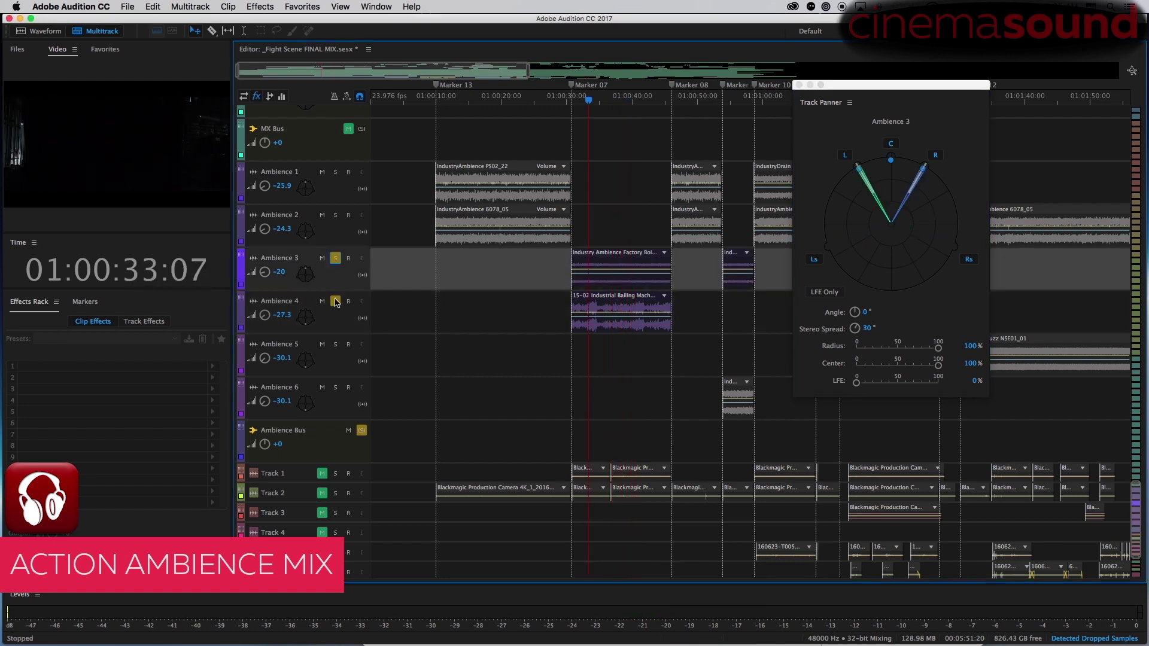
click(336, 259)
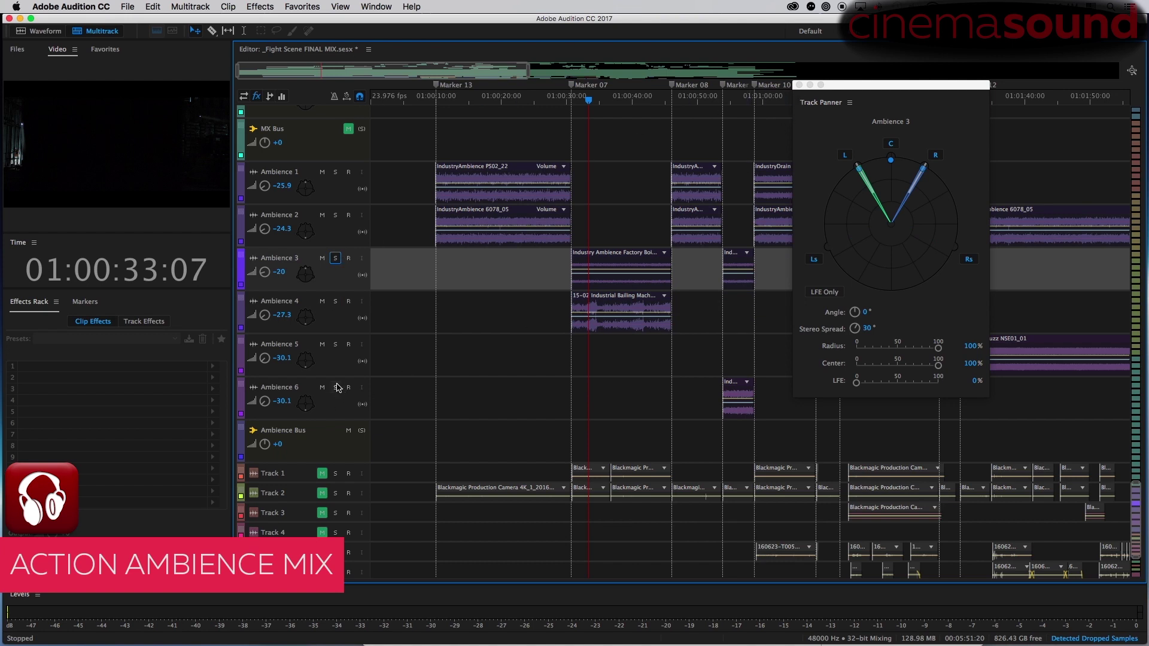
- Move the panner aside, place the playhead at 01:00:55:10 and solo Ambience 6
drag(811, 85, 909, 80)
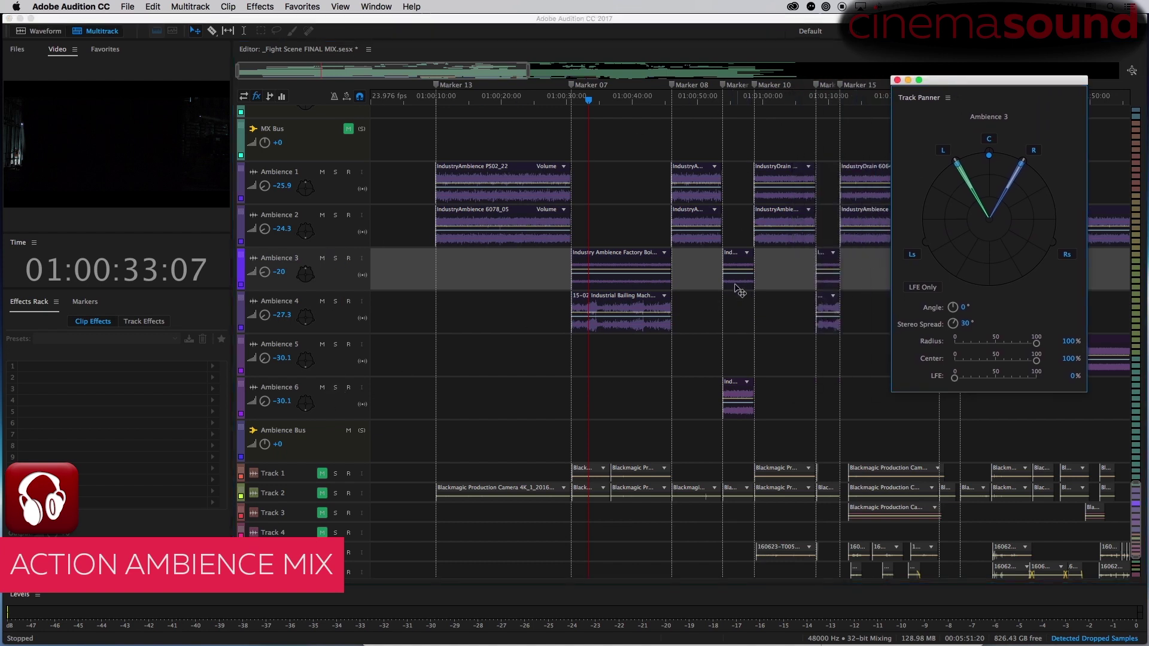
click(733, 104)
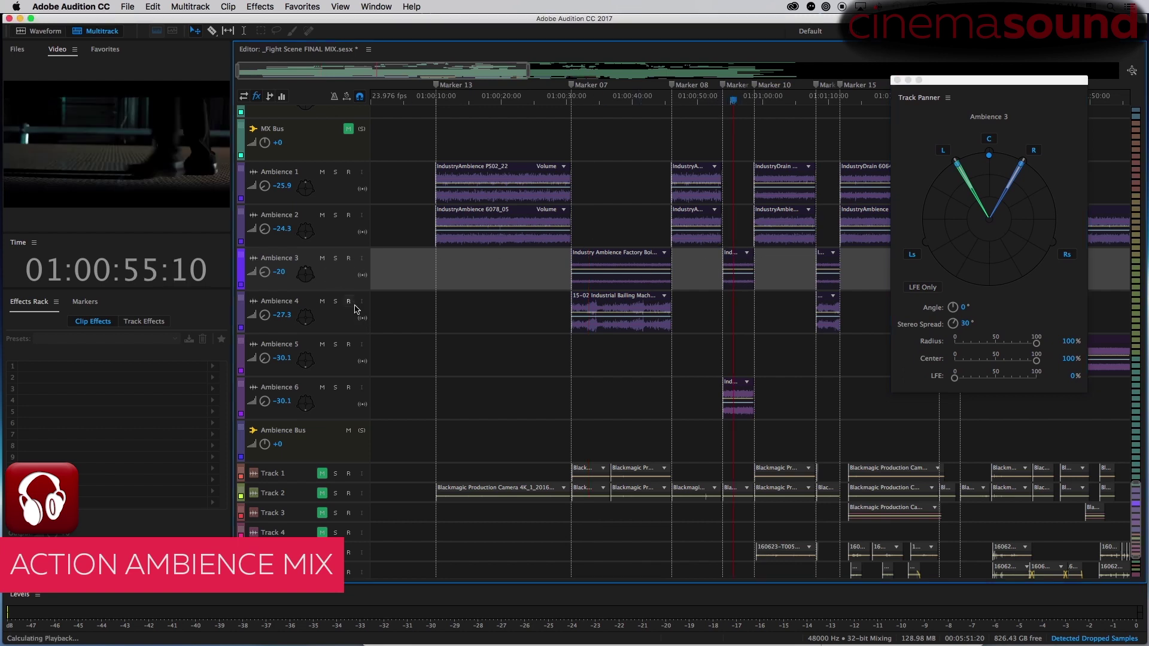
key(space)
key(space)
click(336, 387)
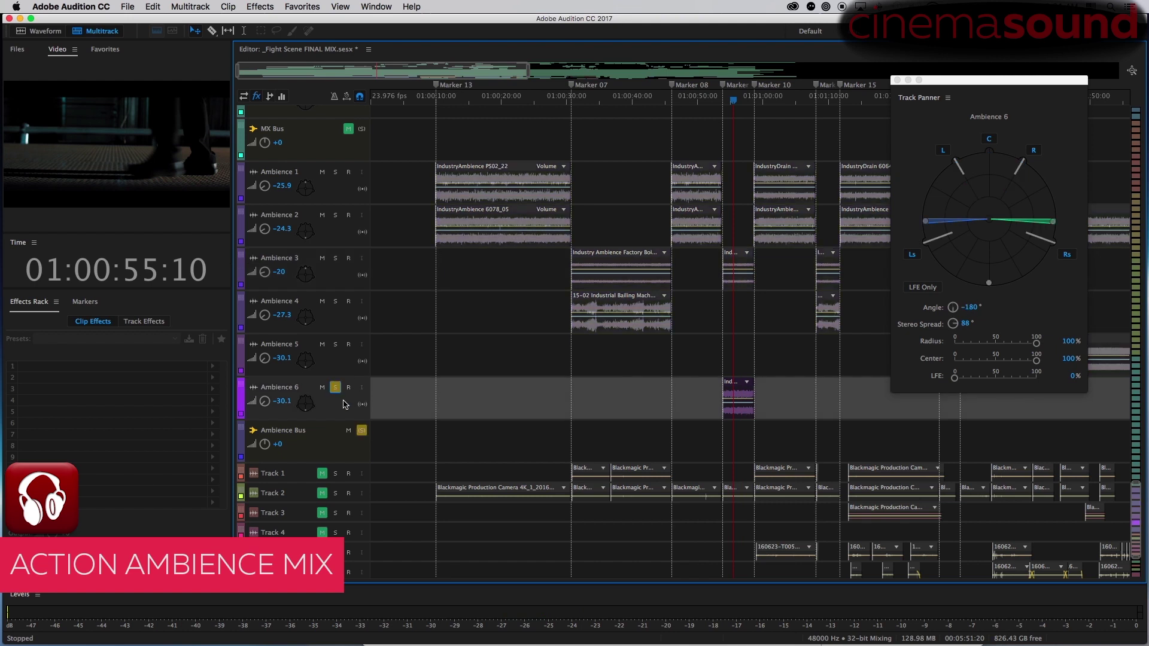
- Pan Ambience 6 to the front at 0° with a 30° stereo spread
key(space)
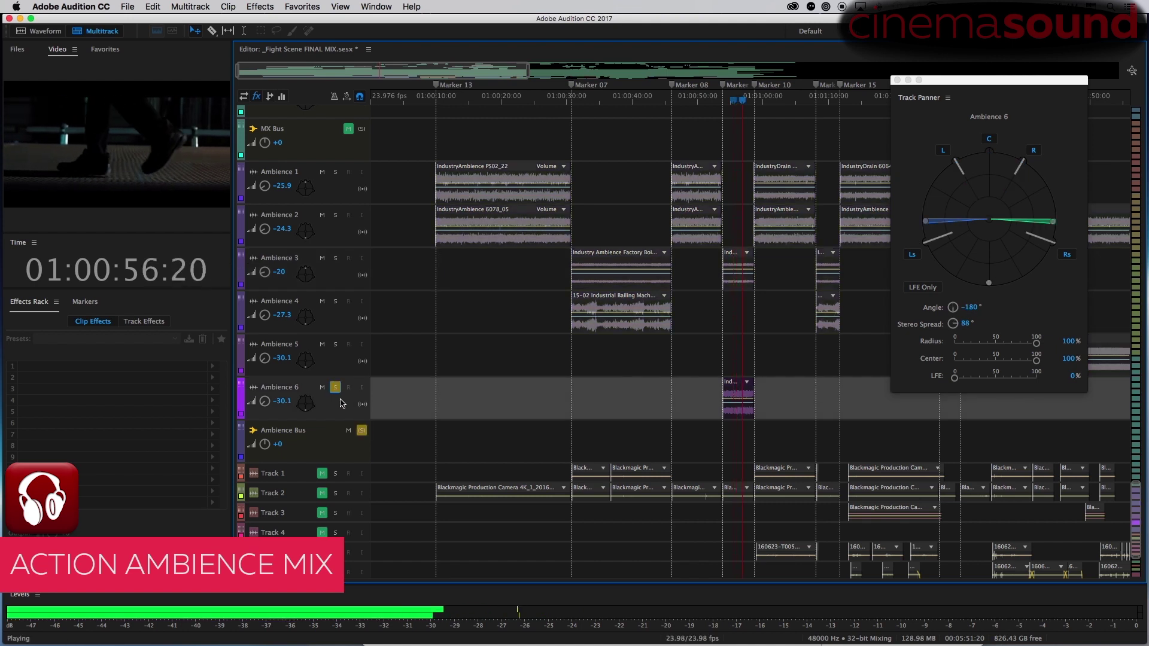
key(space)
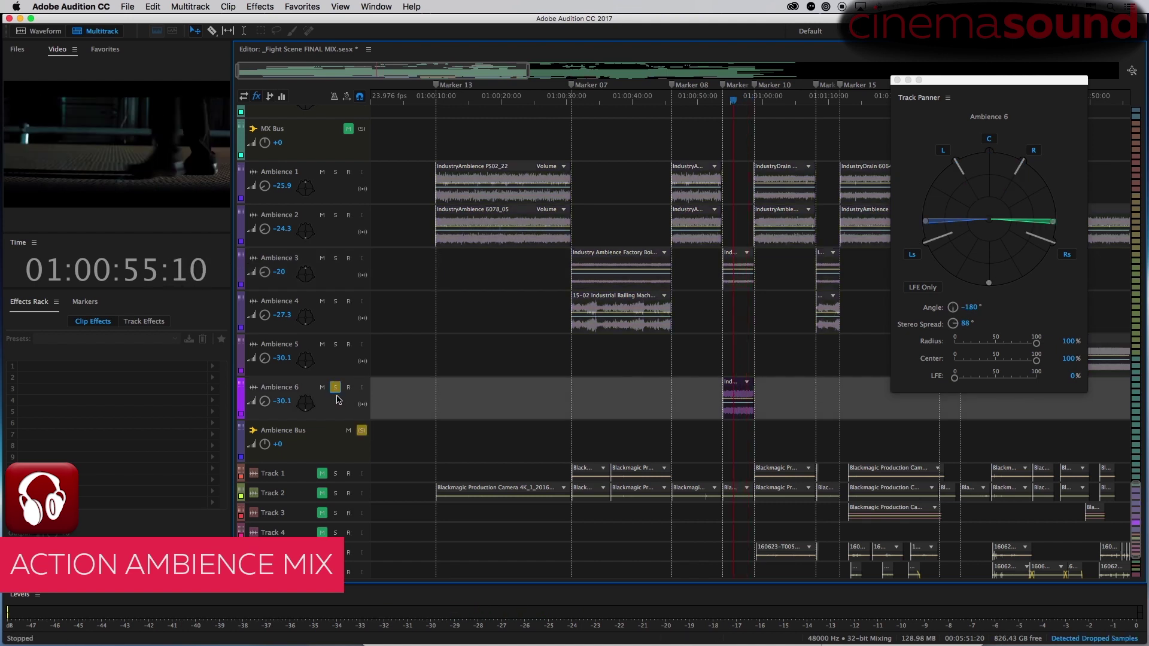
key(space)
key(space)
drag(990, 284, 990, 156)
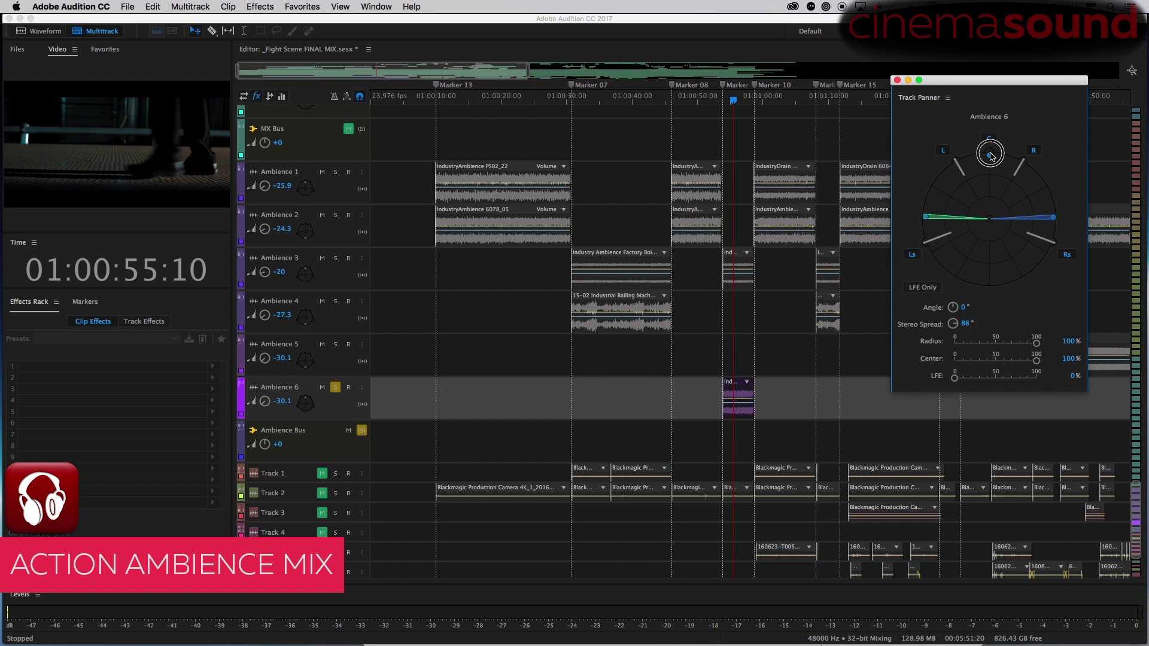
click(965, 324)
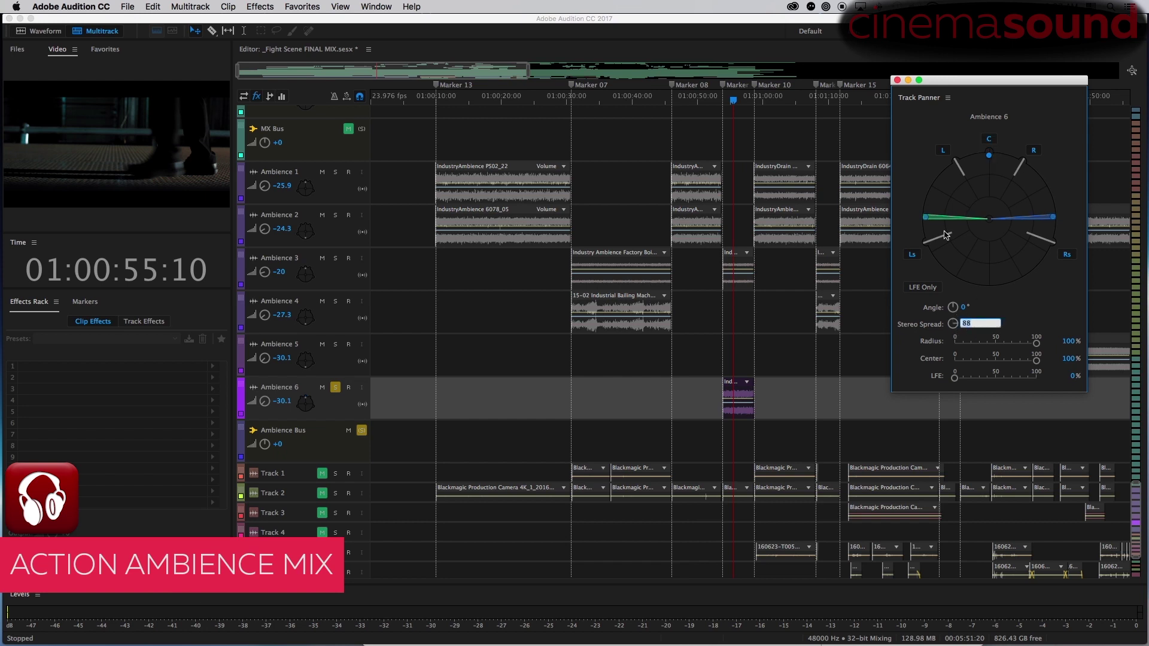
text(30)
key(Return)
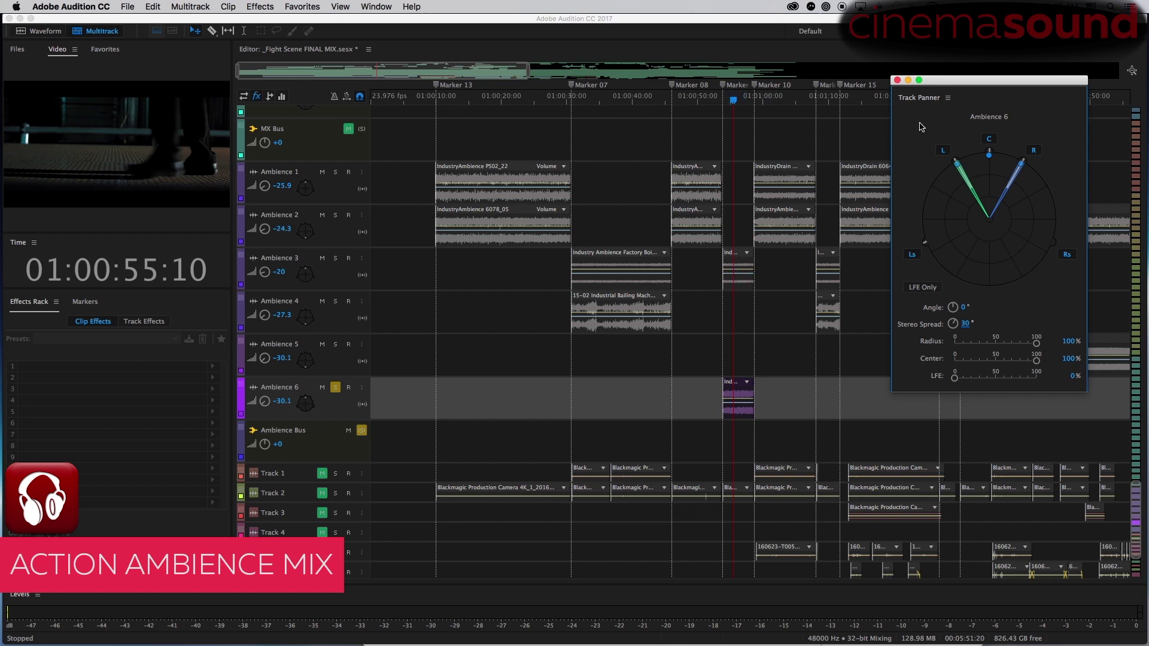
- Set Ambience 6's Center to 0% during playback, then close the Track Panner
key(space)
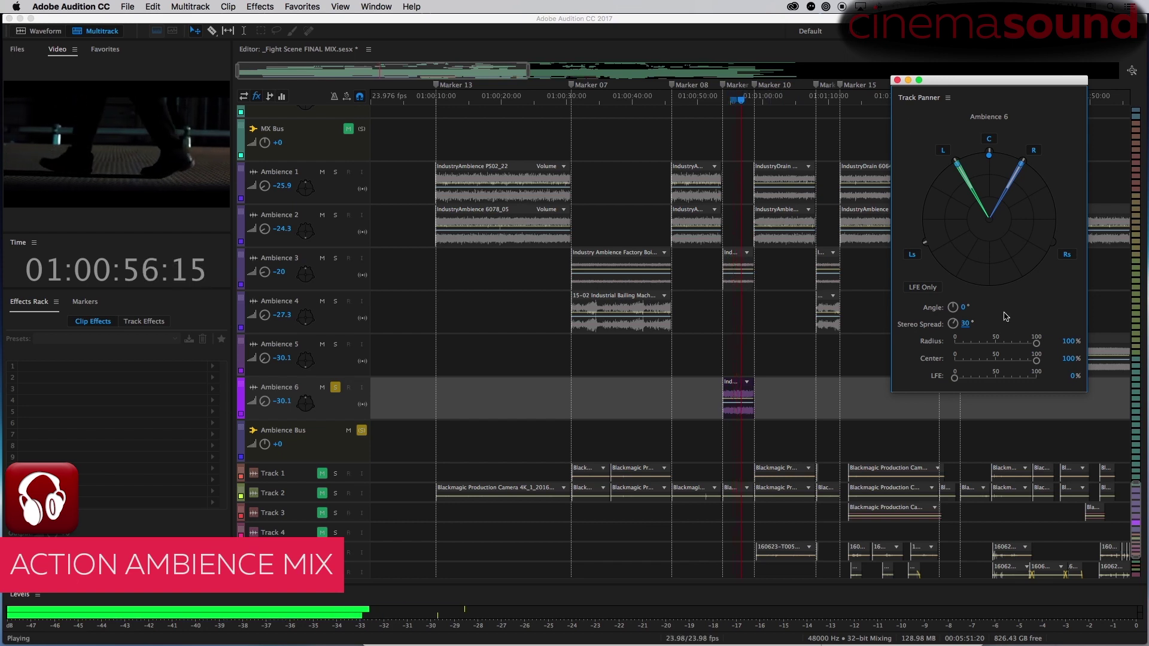
drag(1036, 360, 954, 359)
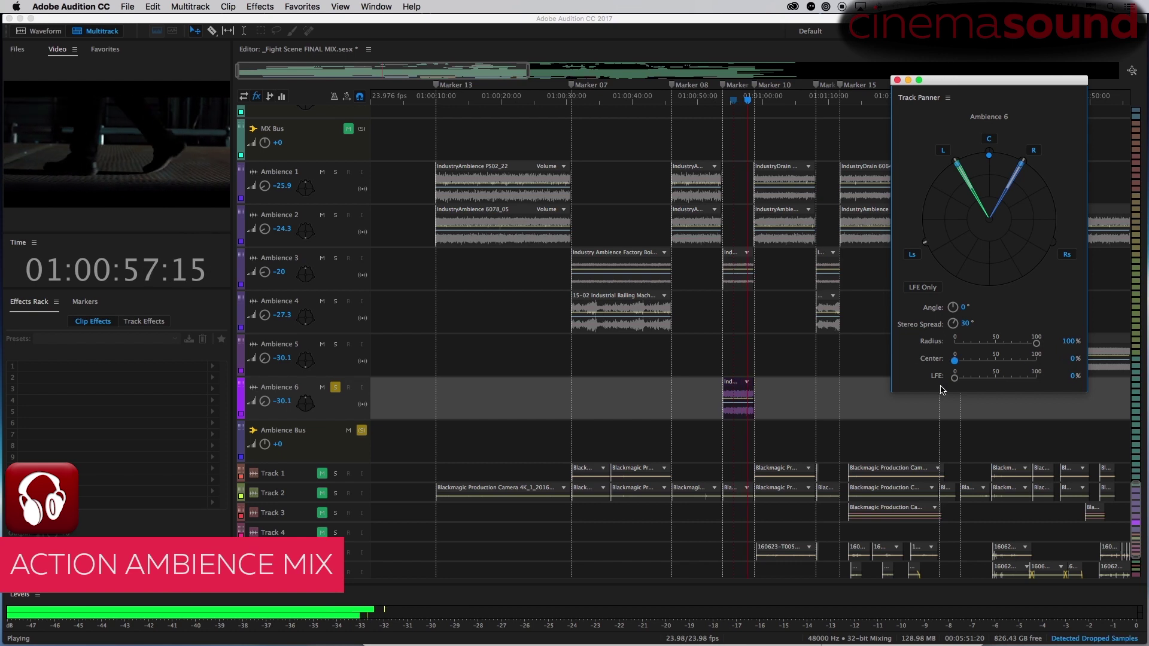
key(space)
click(896, 80)
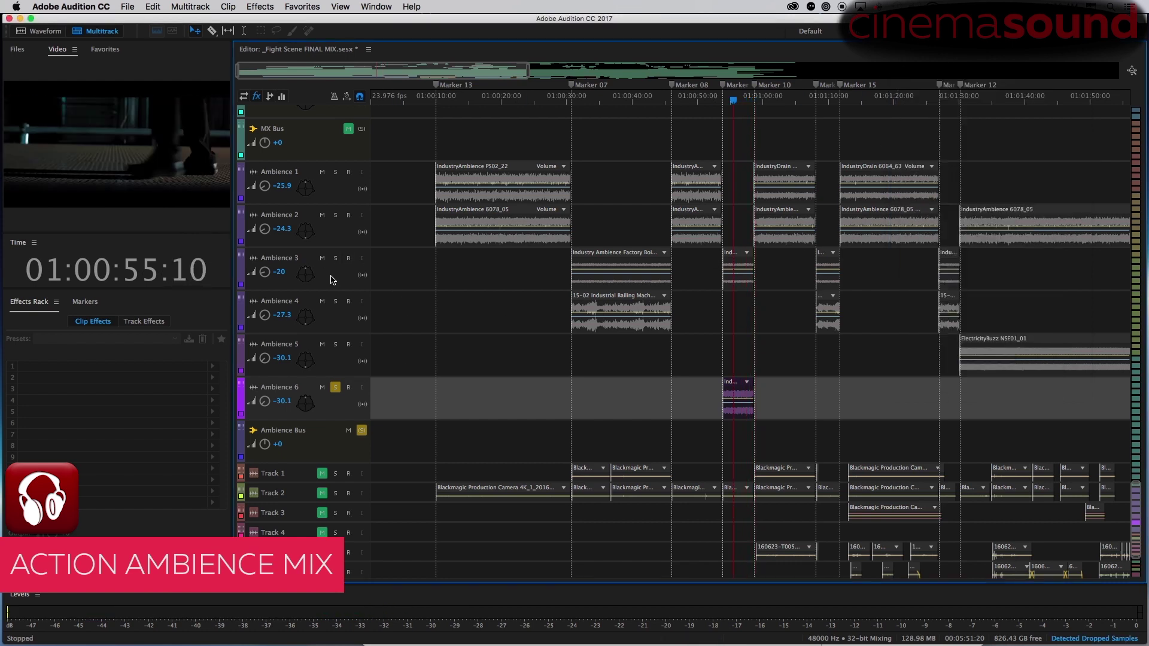
- Select Ambience 3, unsolo Ambience 6, and expand Ambience 3's automation lane
click(343, 288)
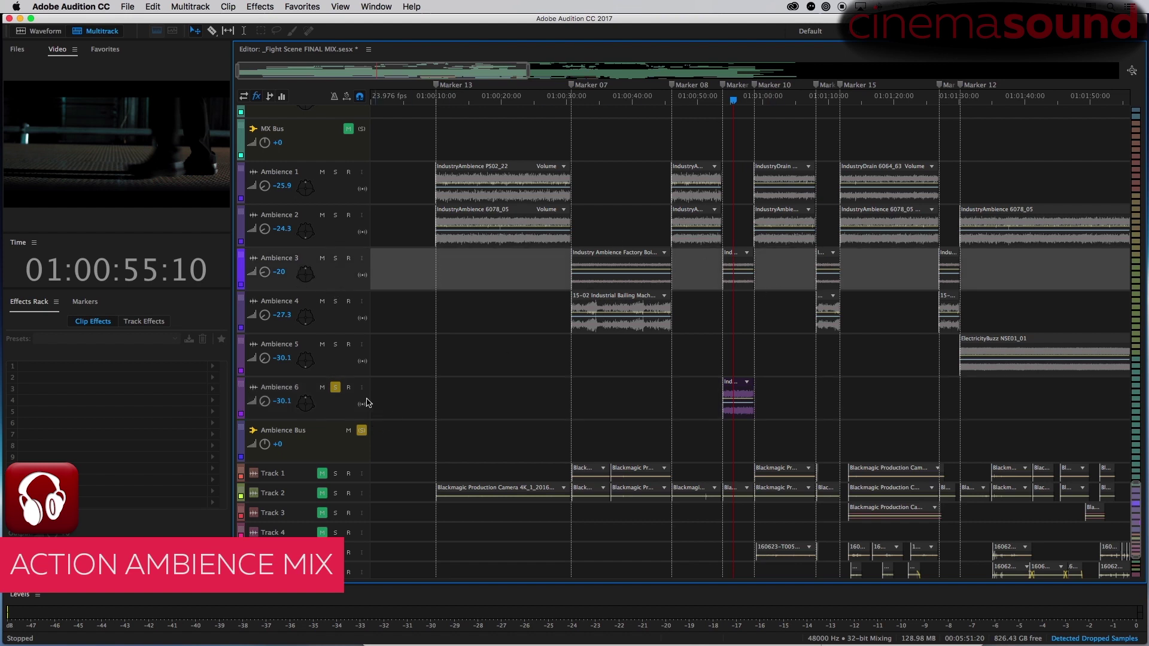
click(335, 387)
drag(347, 293, 307, 365)
click(249, 364)
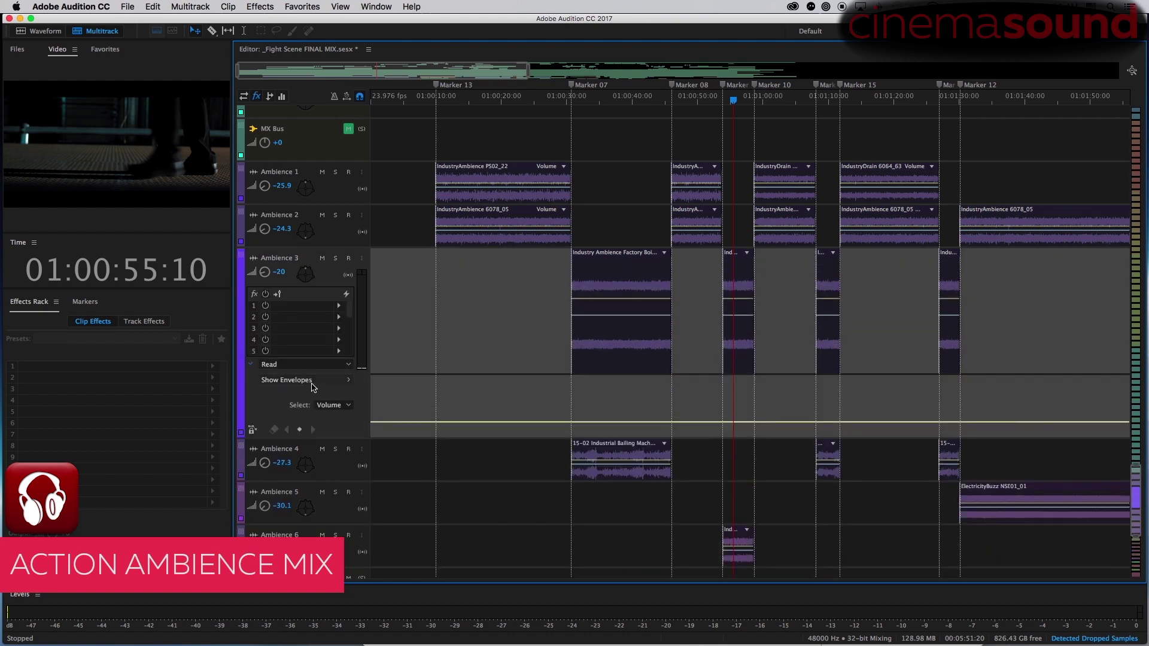
- Enable the Pan: Angle envelope in Ambience 3's Show Envelopes list
click(347, 381)
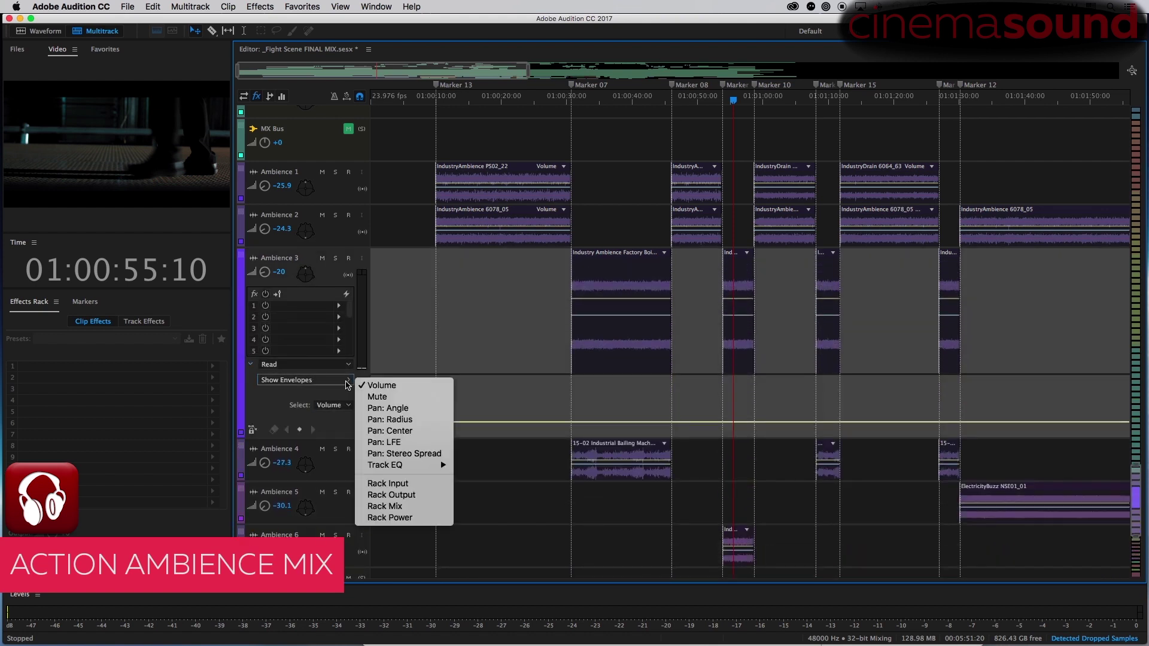
click(429, 409)
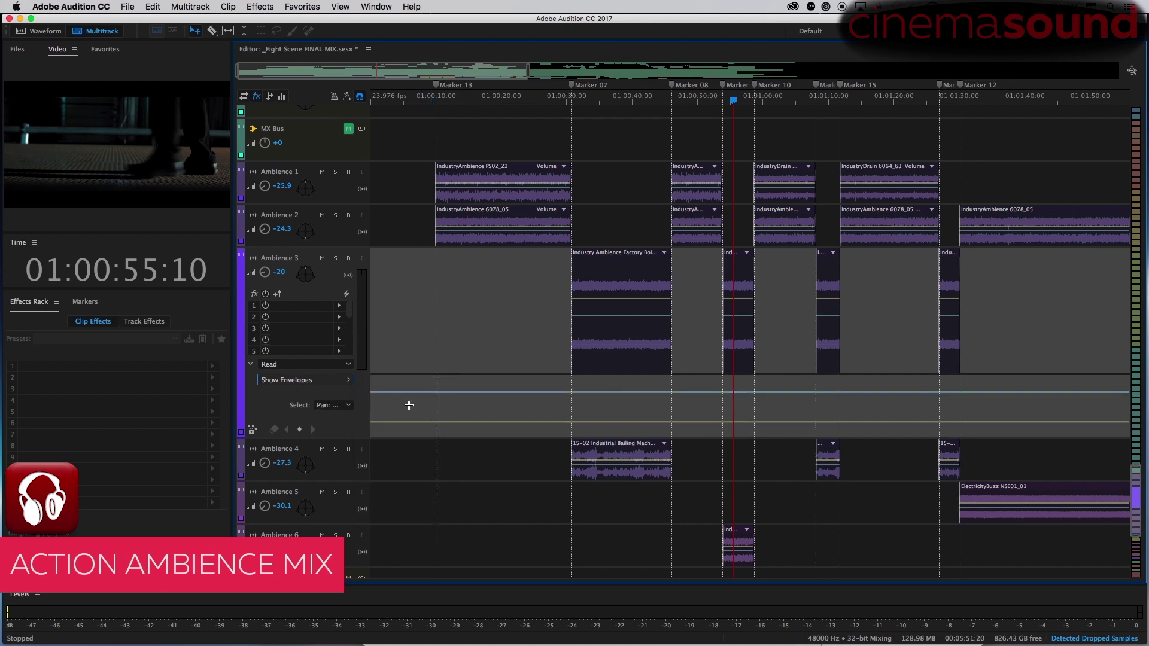
click(350, 382)
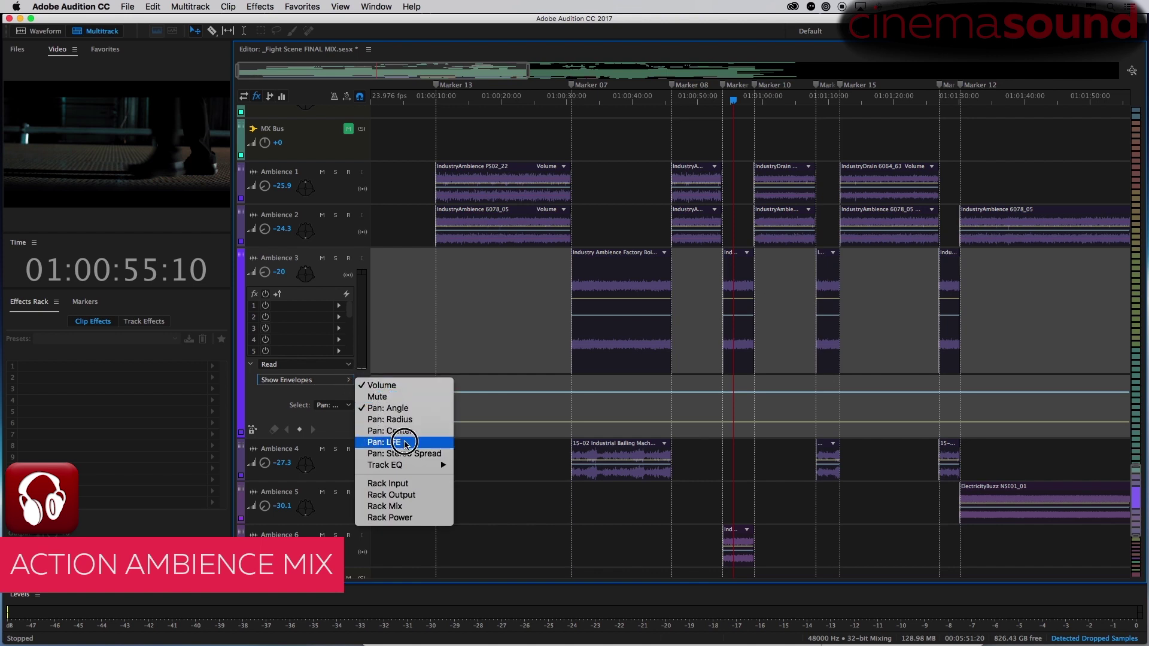
mouse_move(412, 467)
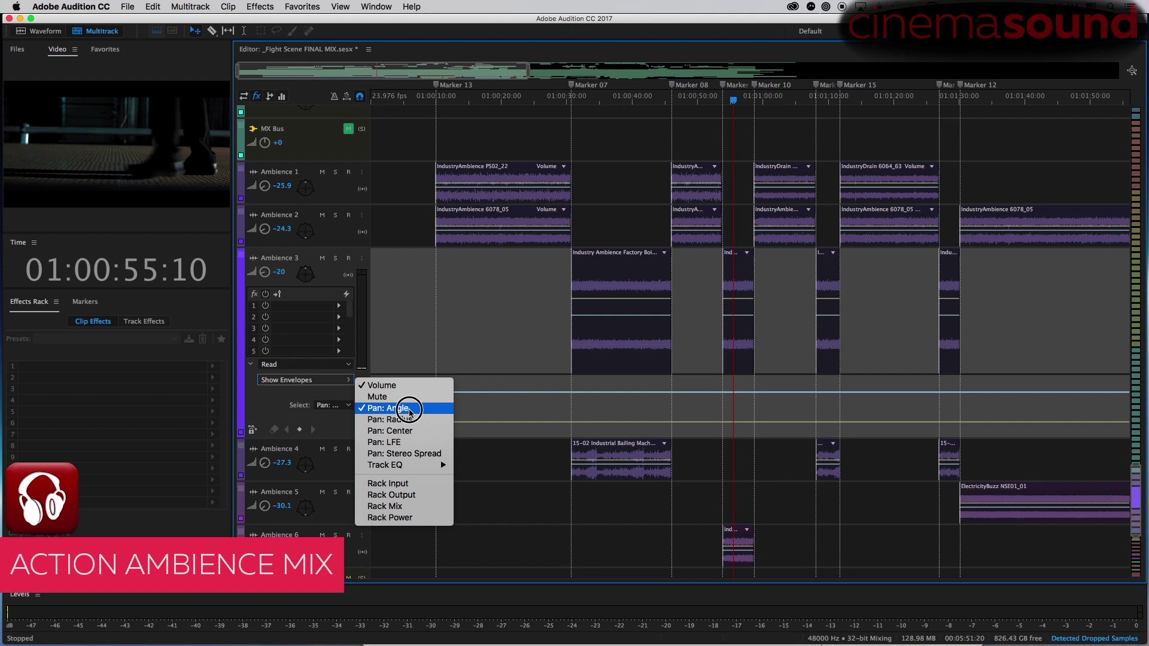
click(409, 410)
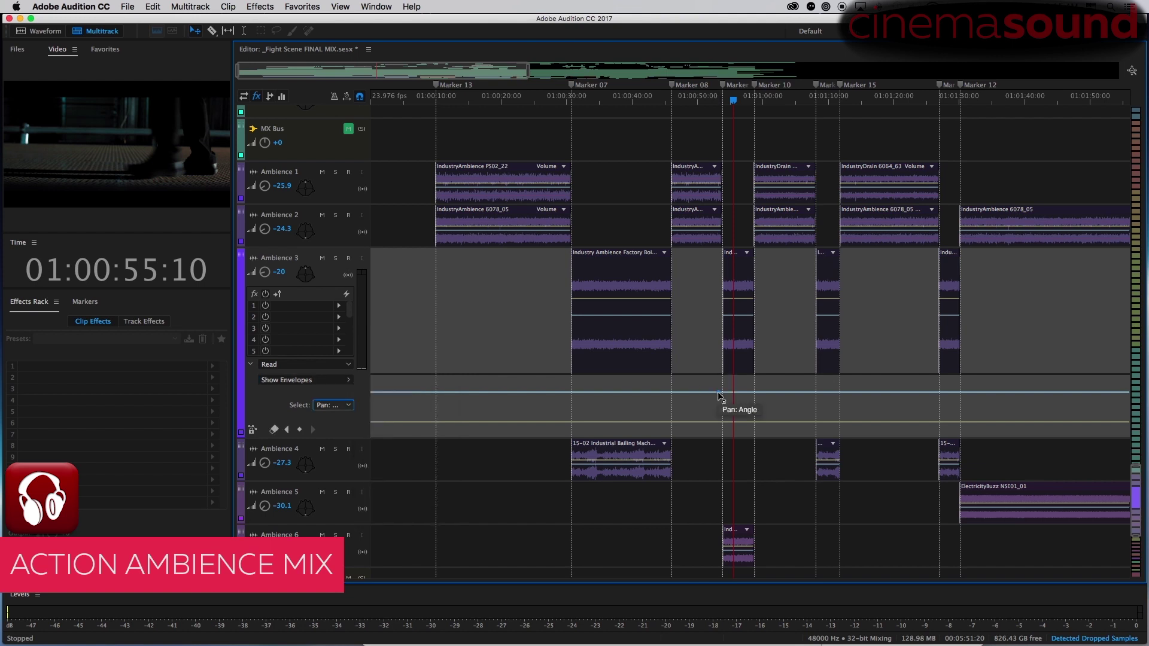
- Add Pan: Angle keyframes, dip the middle section to 180°, and play from 01:00:51:18
click(758, 392)
drag(717, 395, 722, 426)
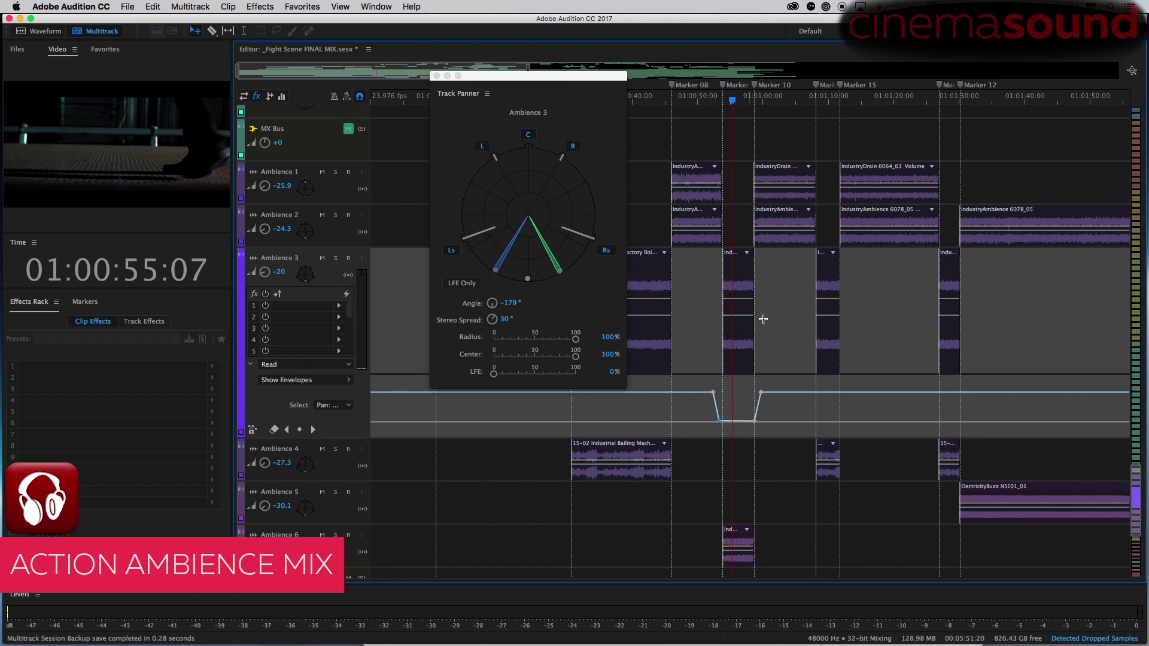
click(711, 100)
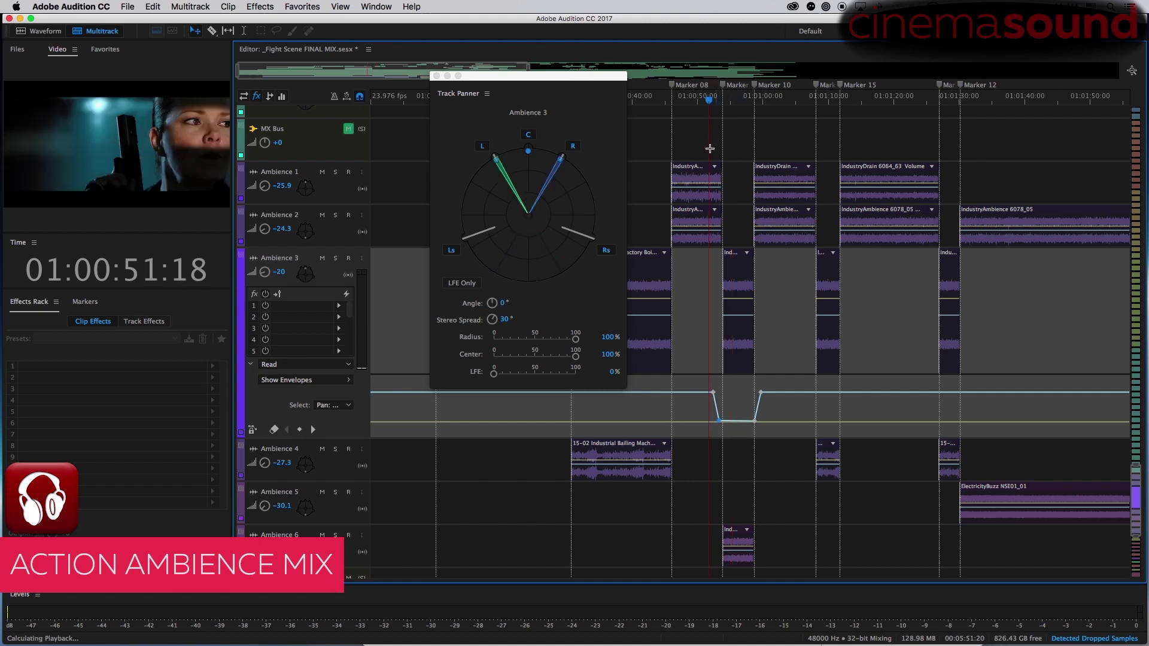
key(space)
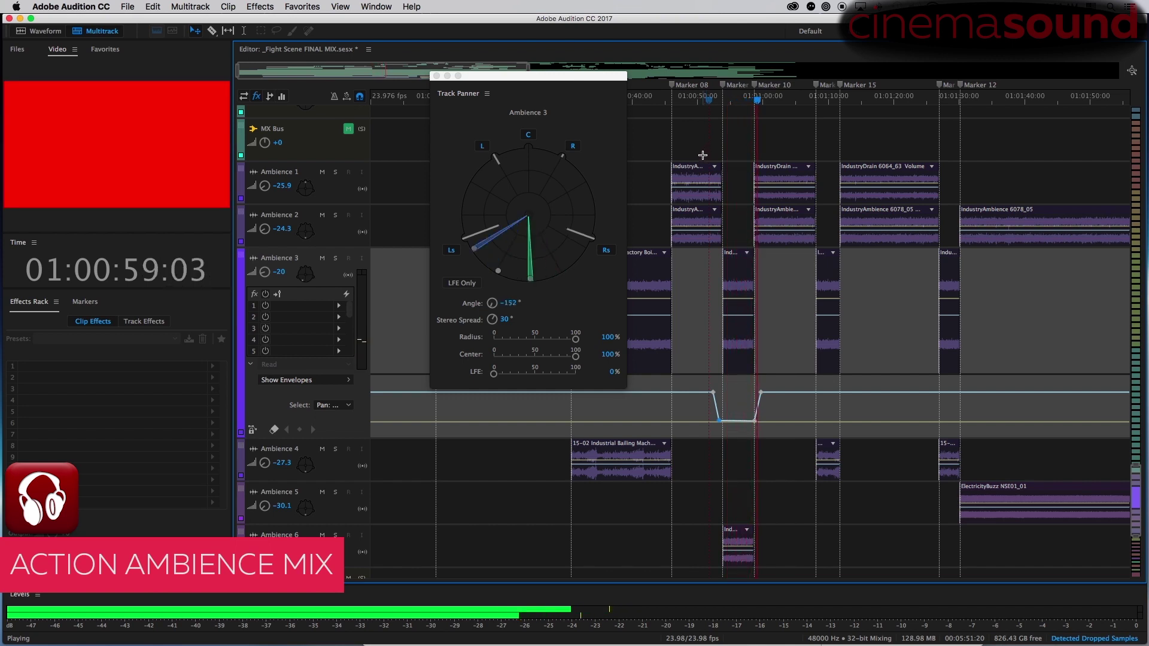
key(space)
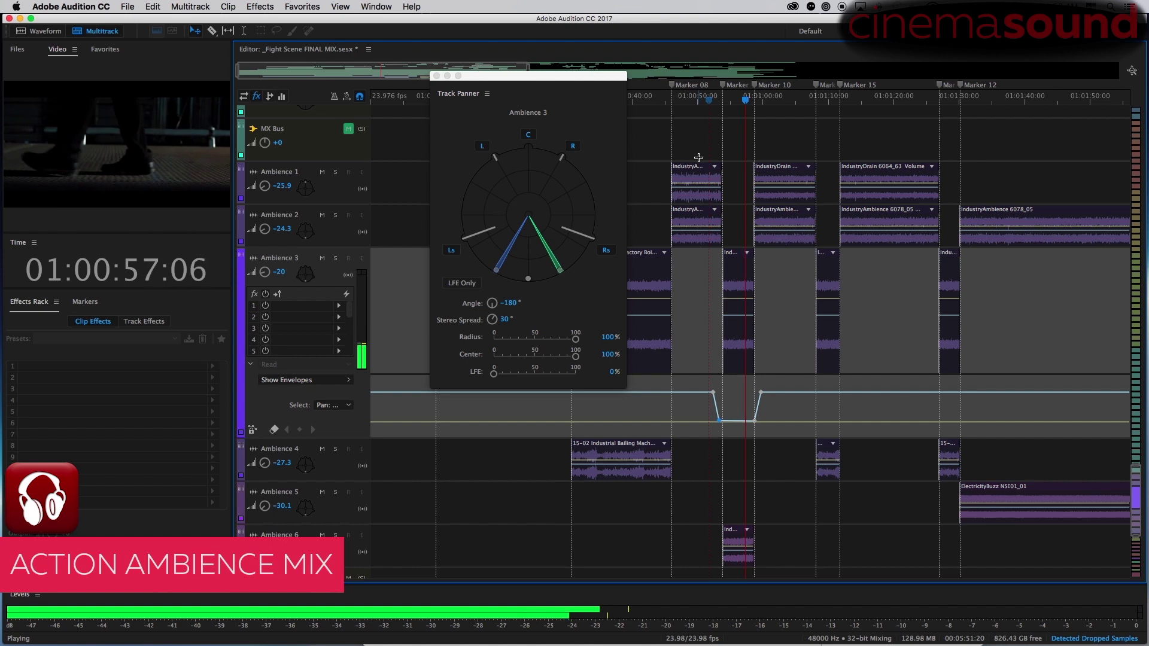
key(space)
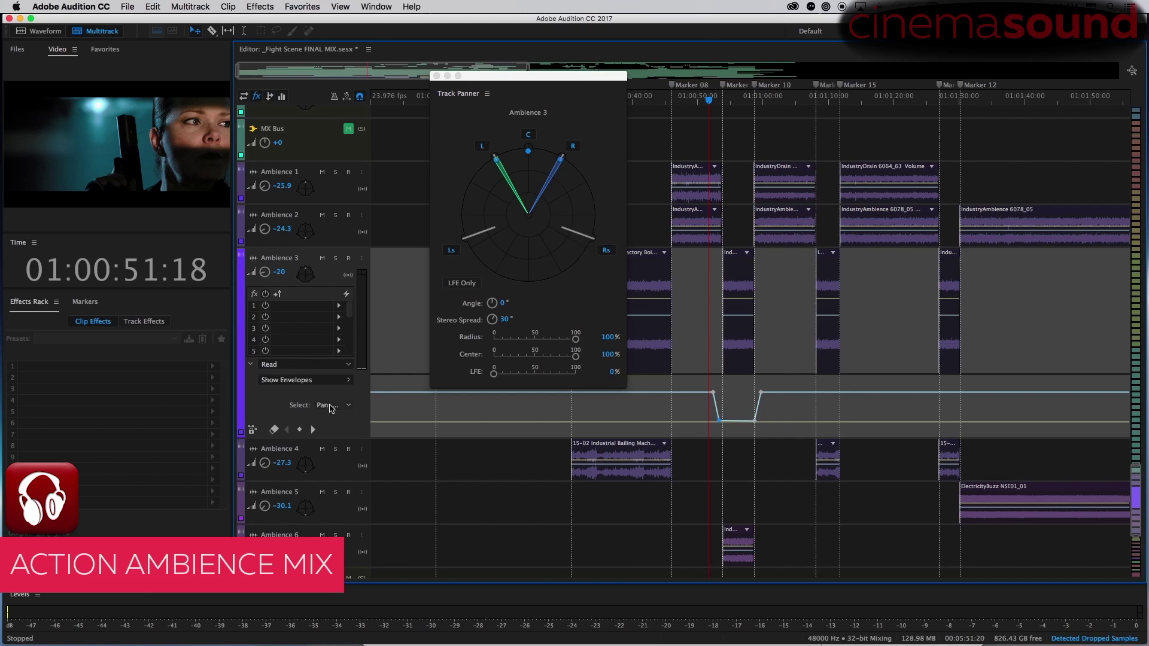
click(332, 405)
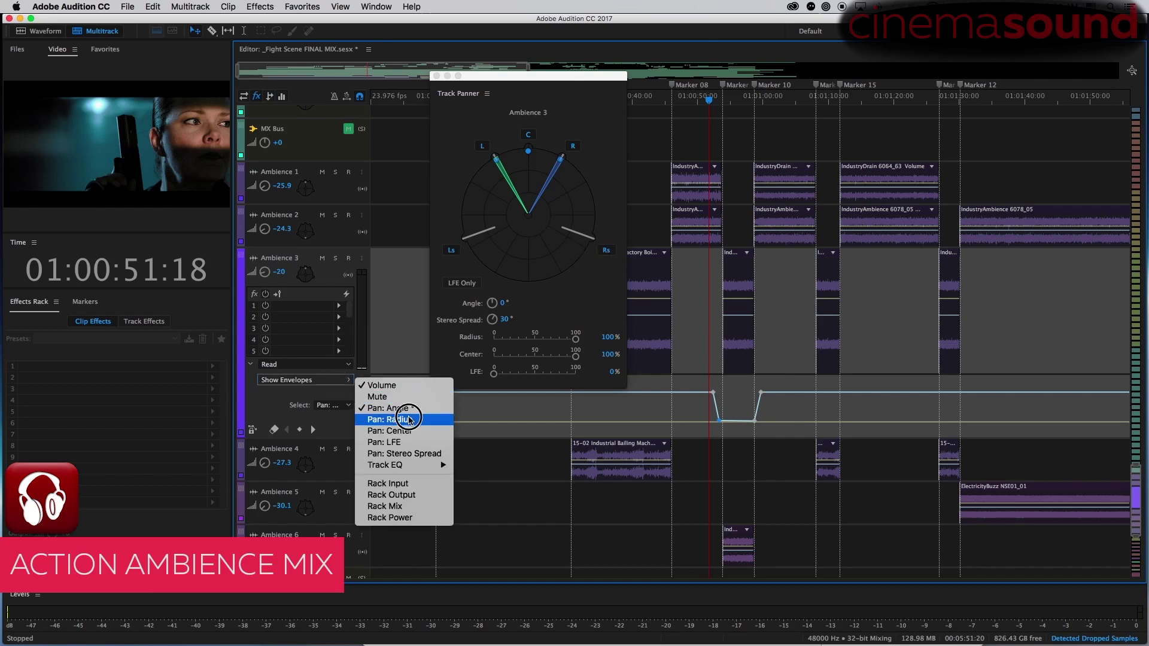
- Select Pan: Stereo Spread, add a keyframe and lower the spread over the dip, then preview
click(413, 454)
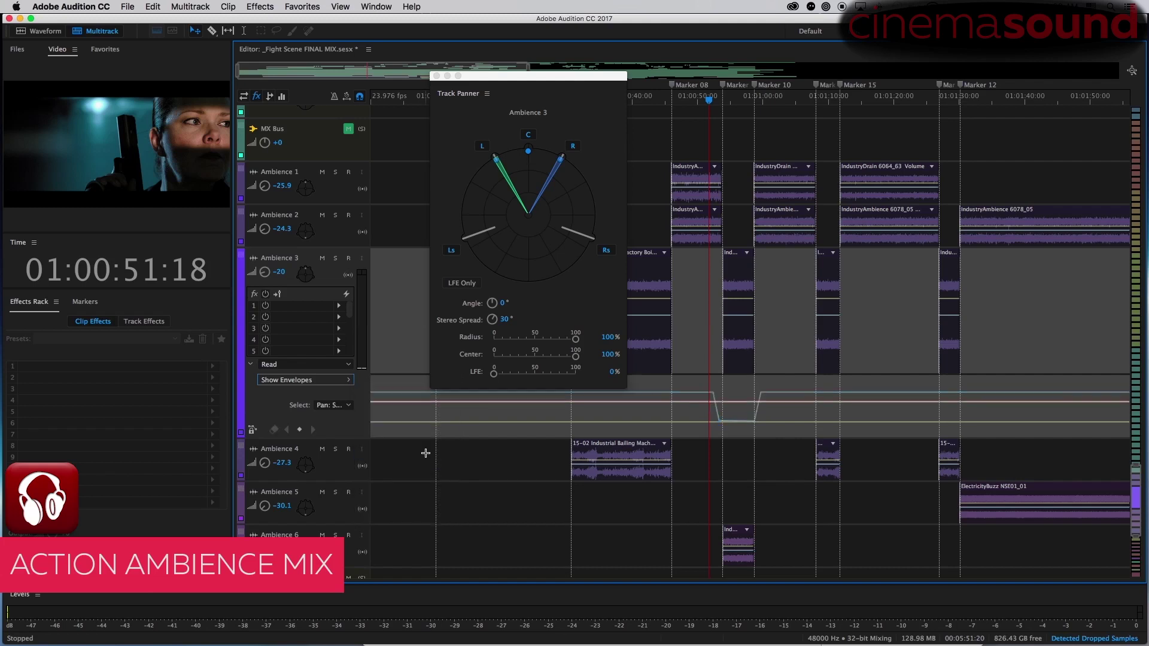
click(713, 400)
drag(757, 406, 718, 397)
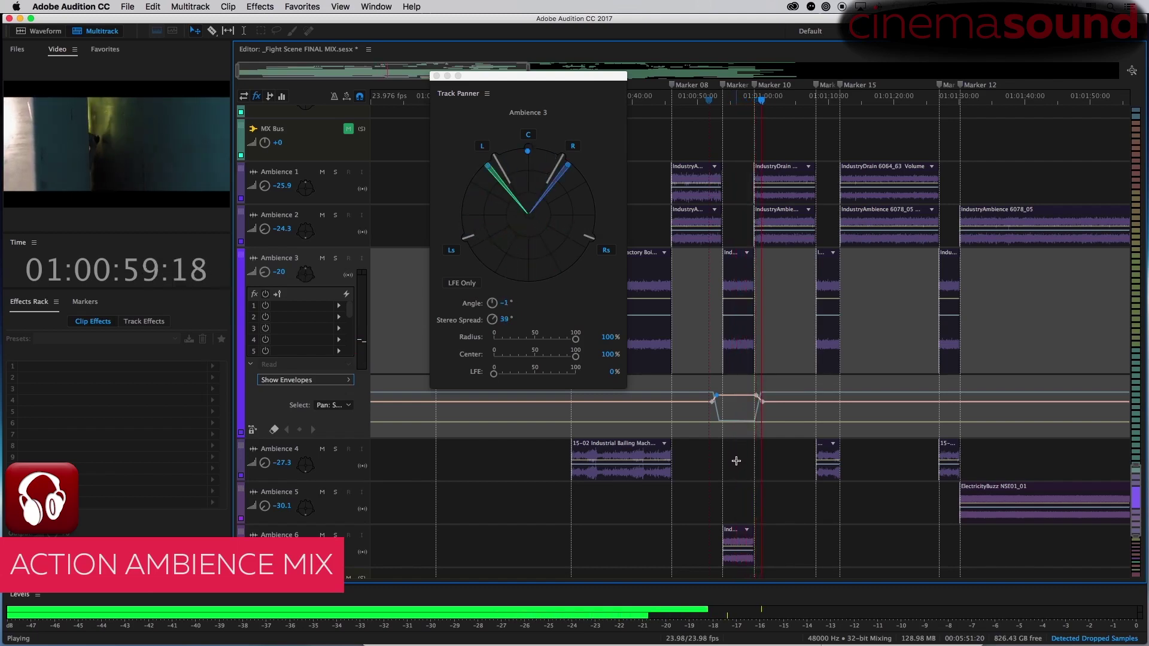
key(space)
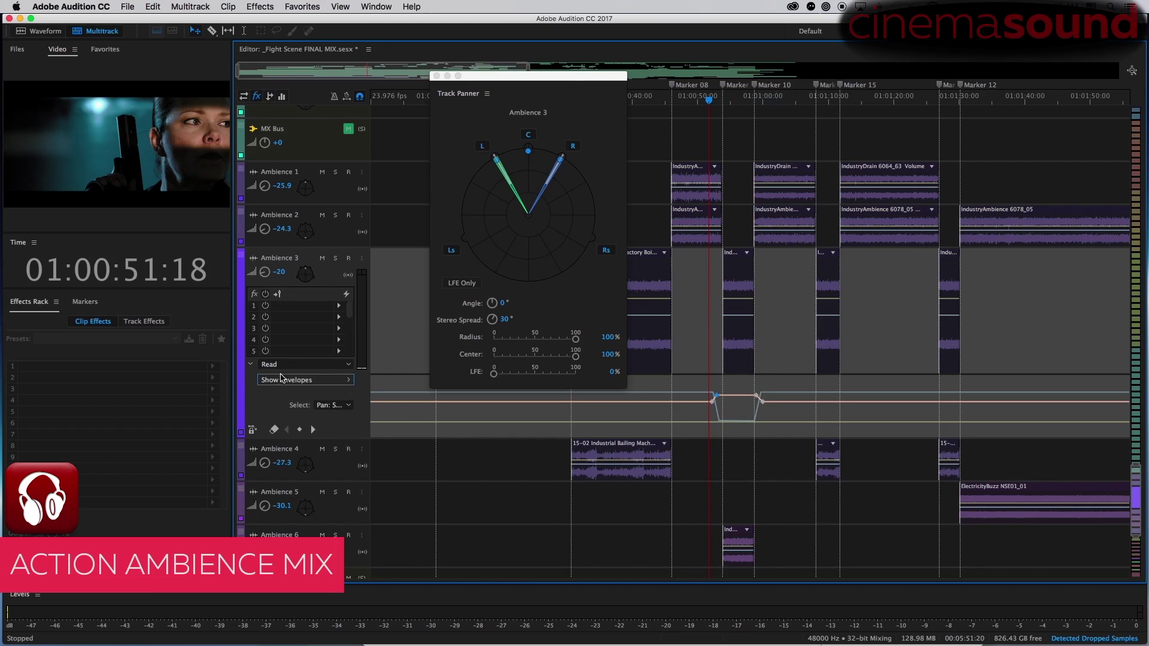
click(280, 365)
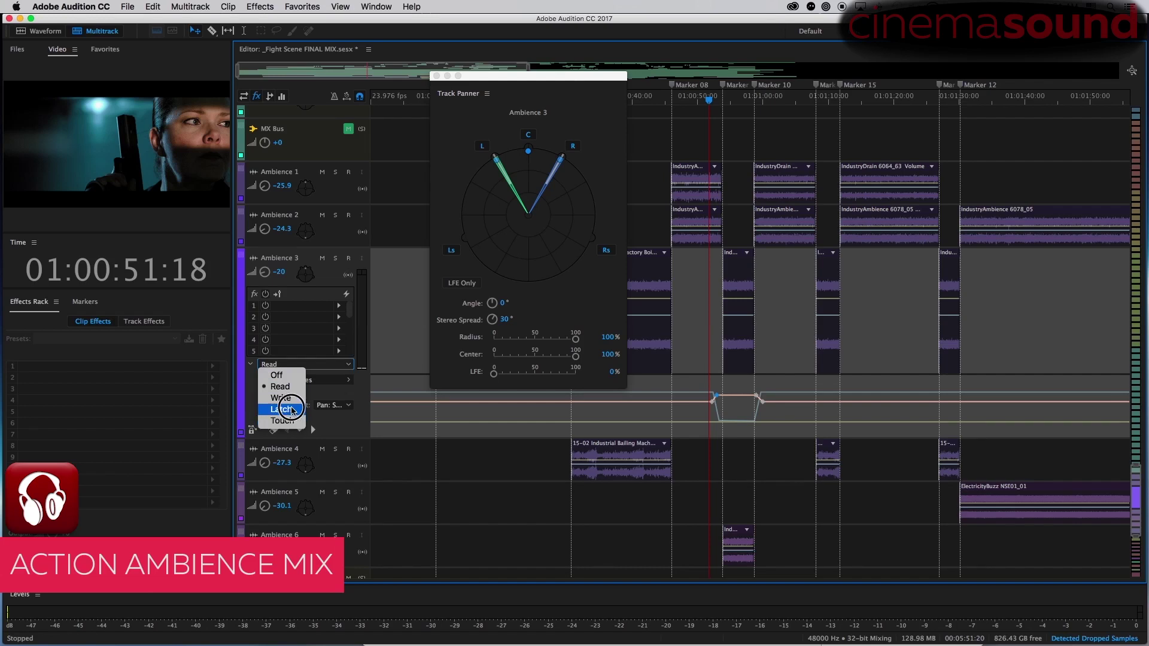
- In Latch mode, play from 01:00:46:14 and record a rear swing with 70° stereo spread
click(292, 409)
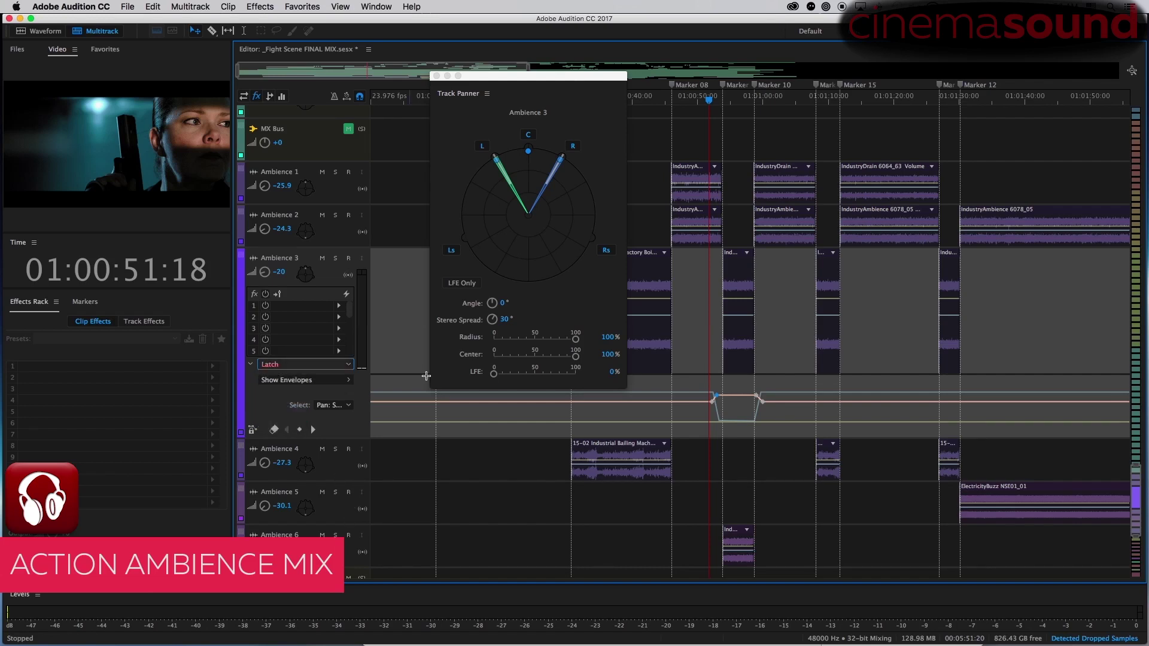
drag(685, 97, 675, 98)
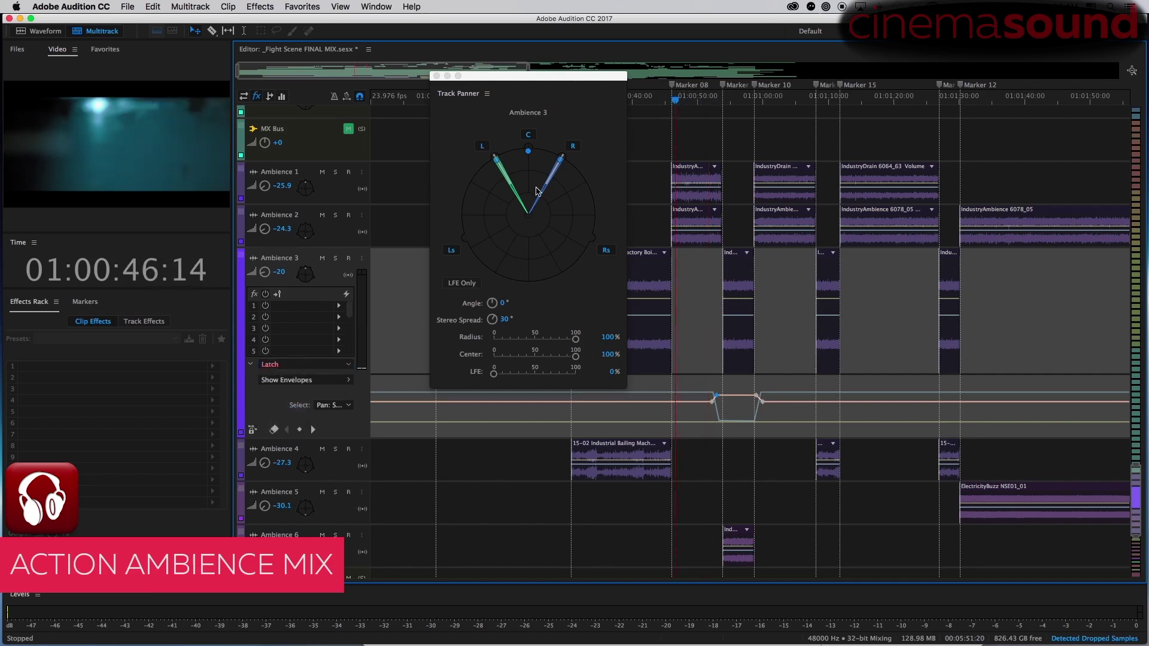
key(space)
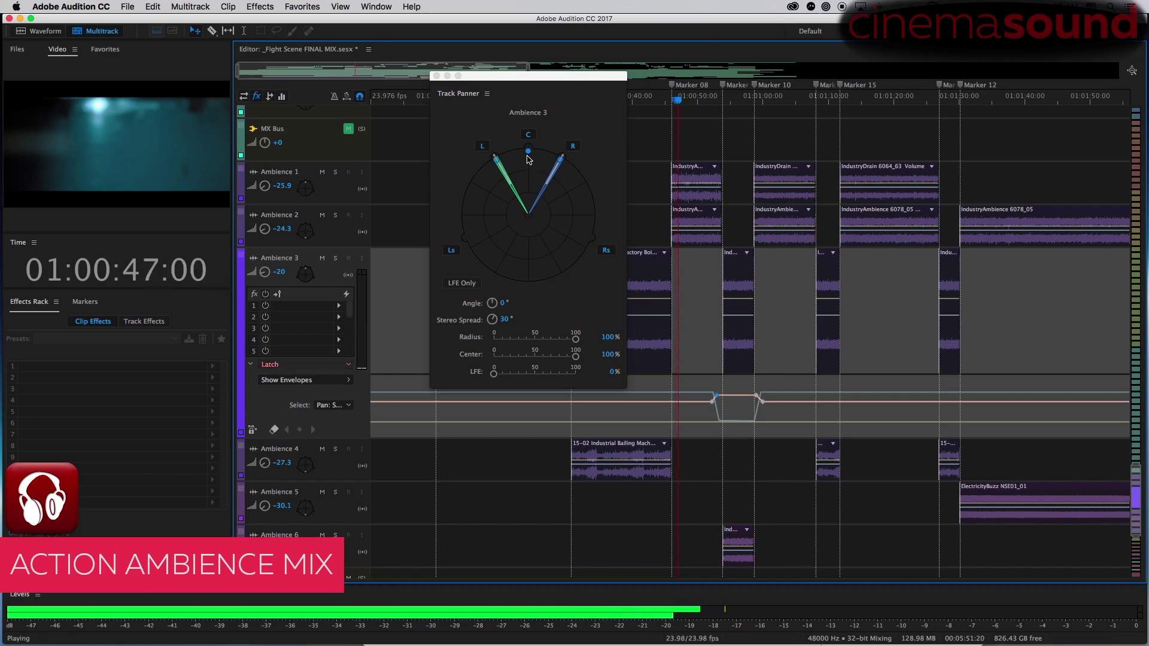
drag(528, 153, 528, 289)
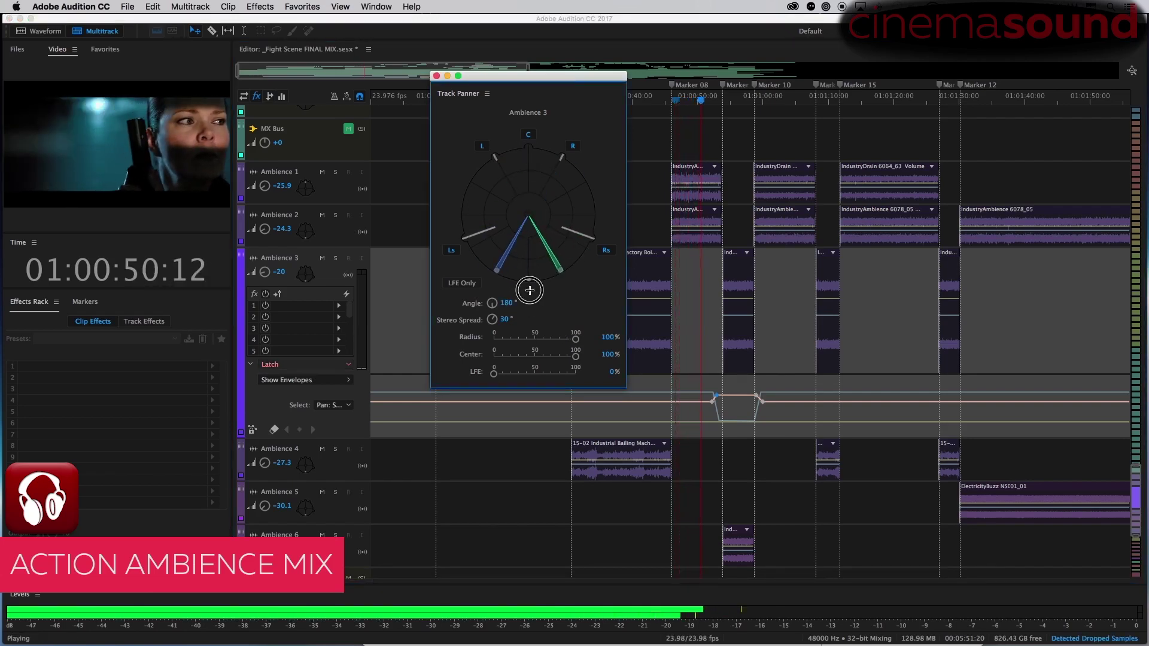
click(505, 319)
text(70)
key(Return)
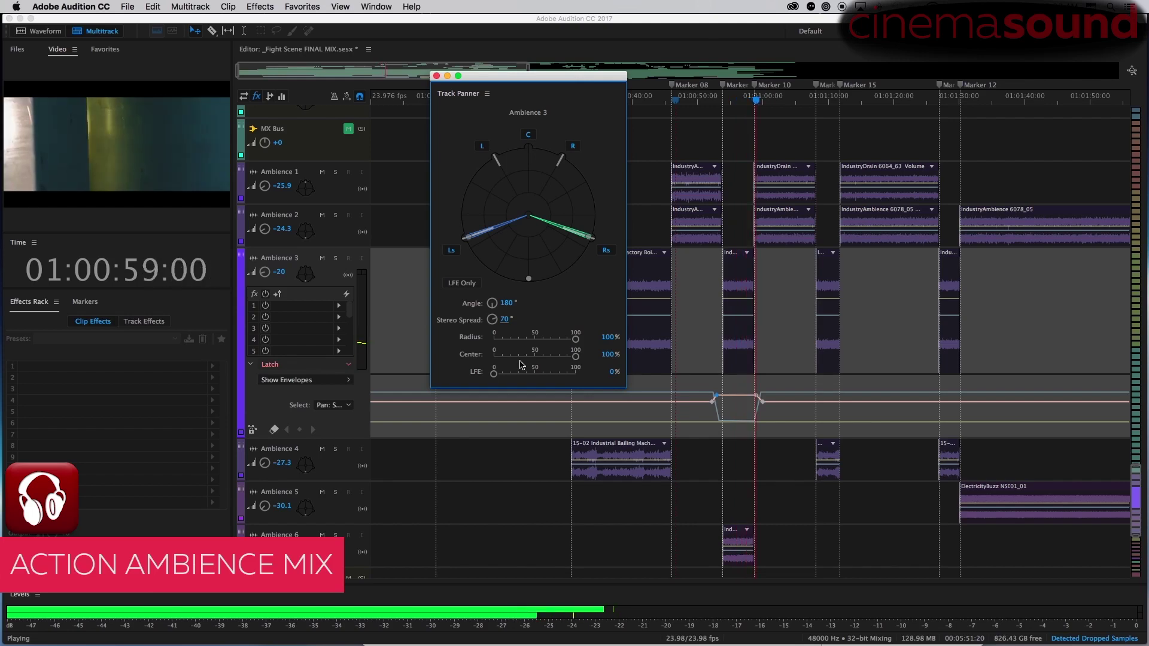
key(space)
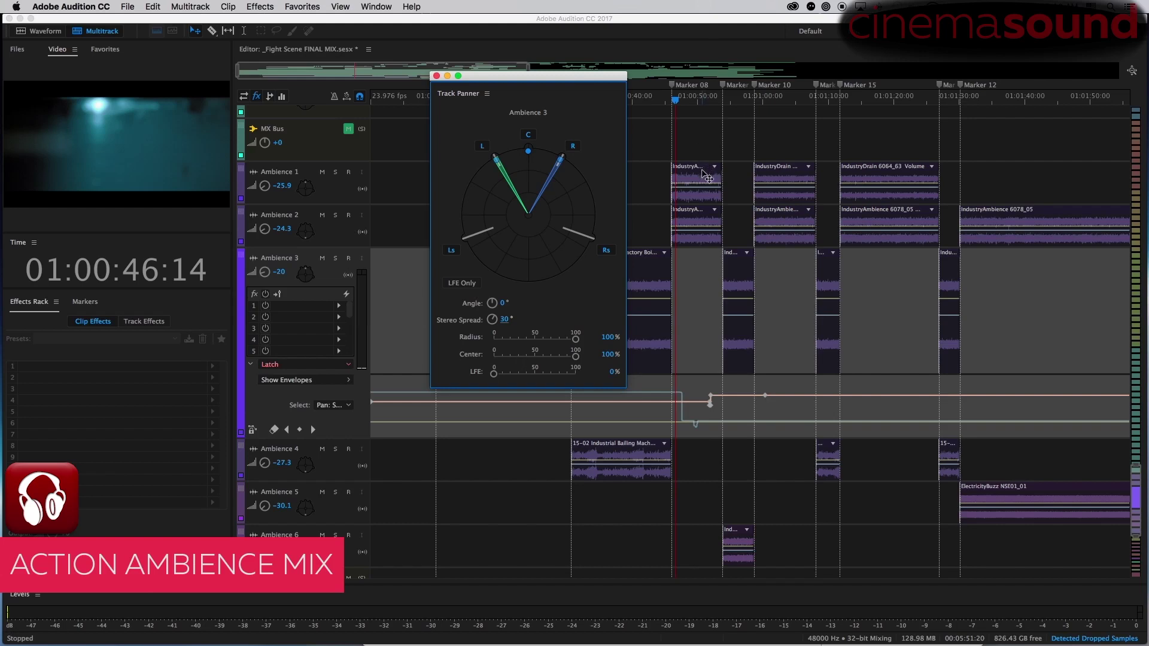
drag(682, 98, 753, 102)
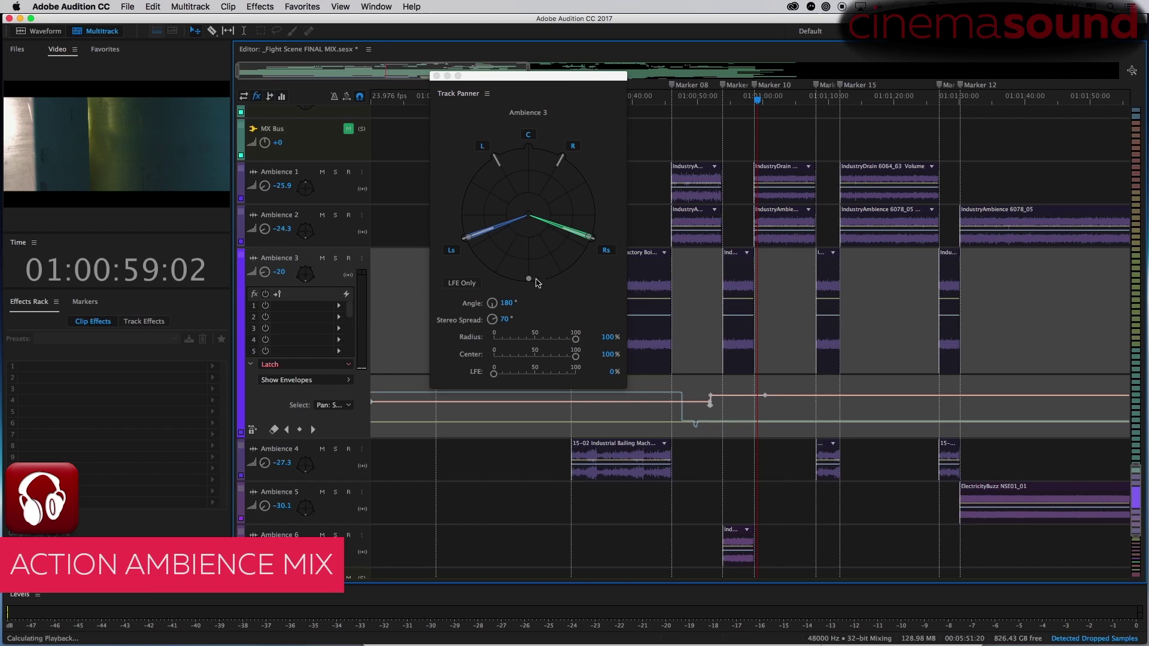
key(space)
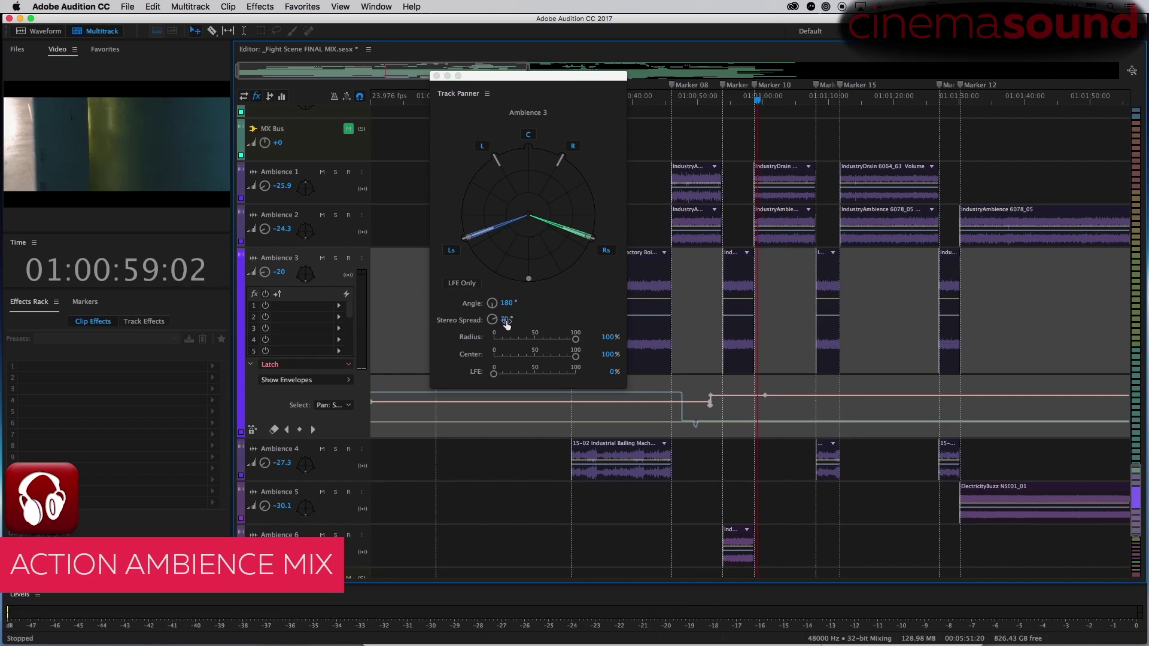